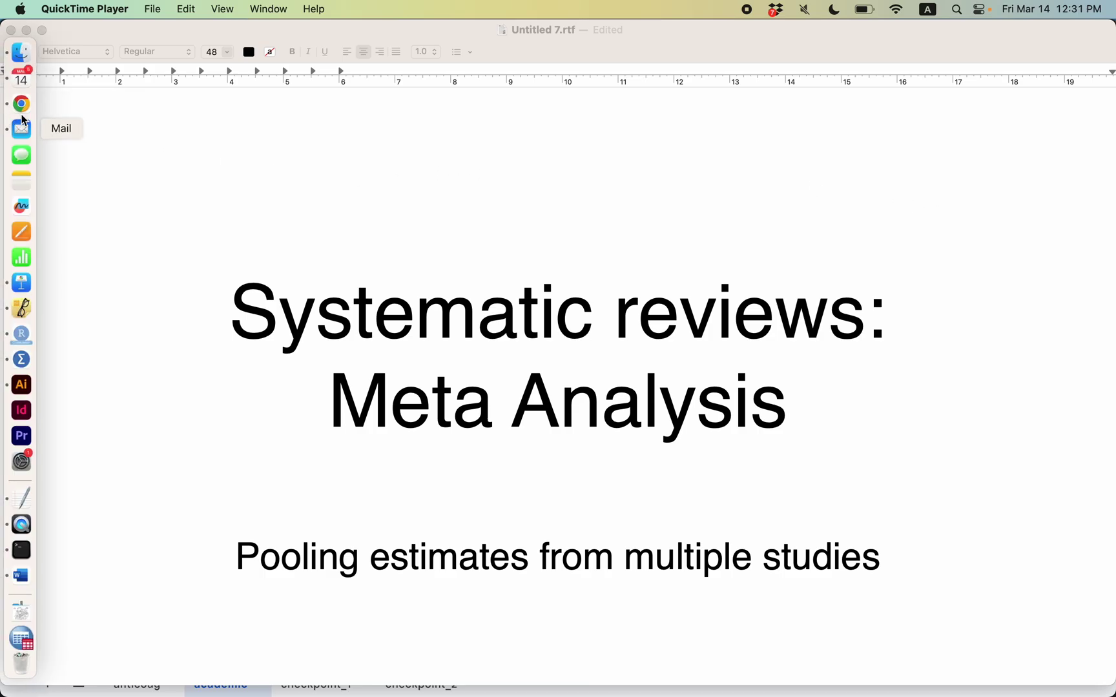
Copy the entire academic study table from the Google Sheets spreadsheet.
left_click(20, 103)
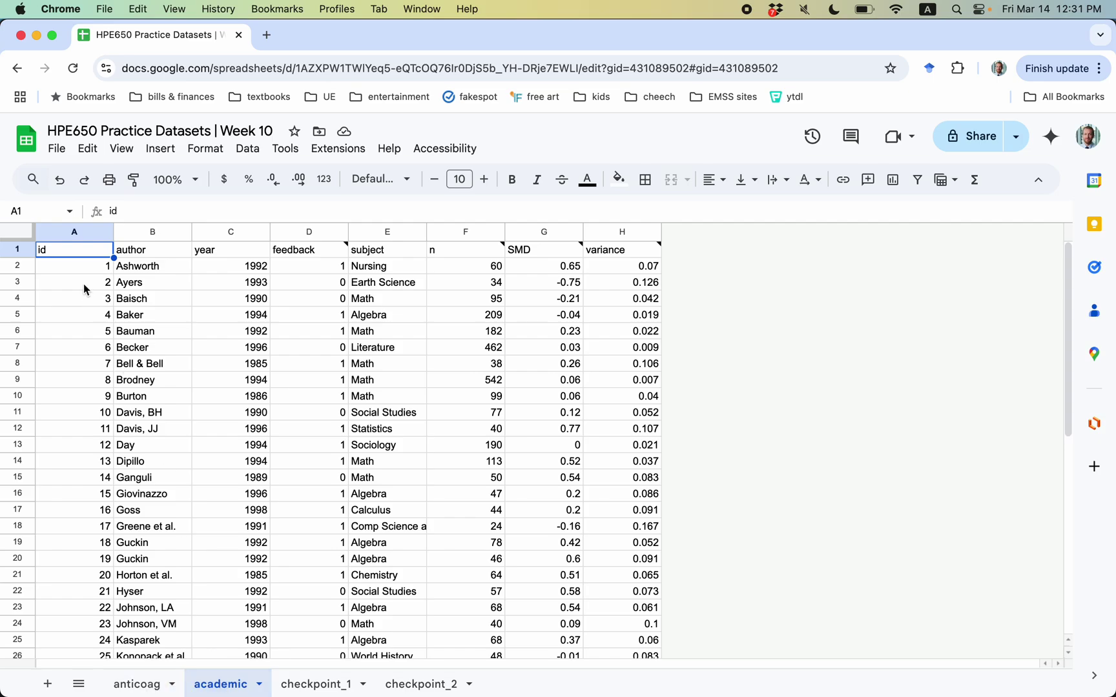
key("super+a")
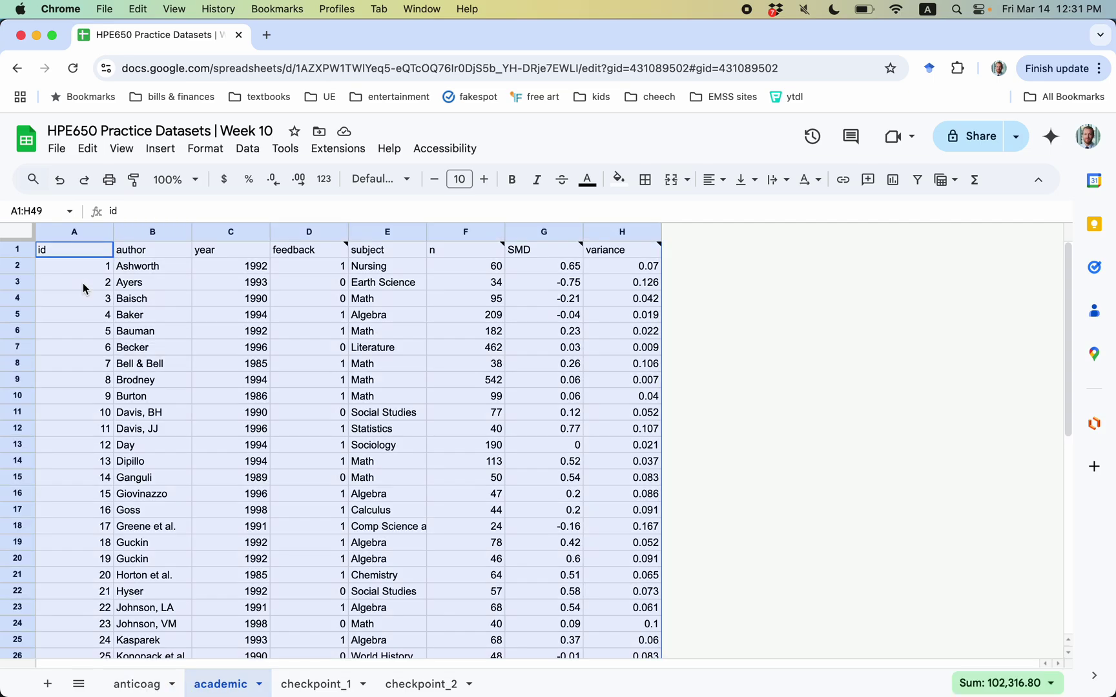
key("super+c")
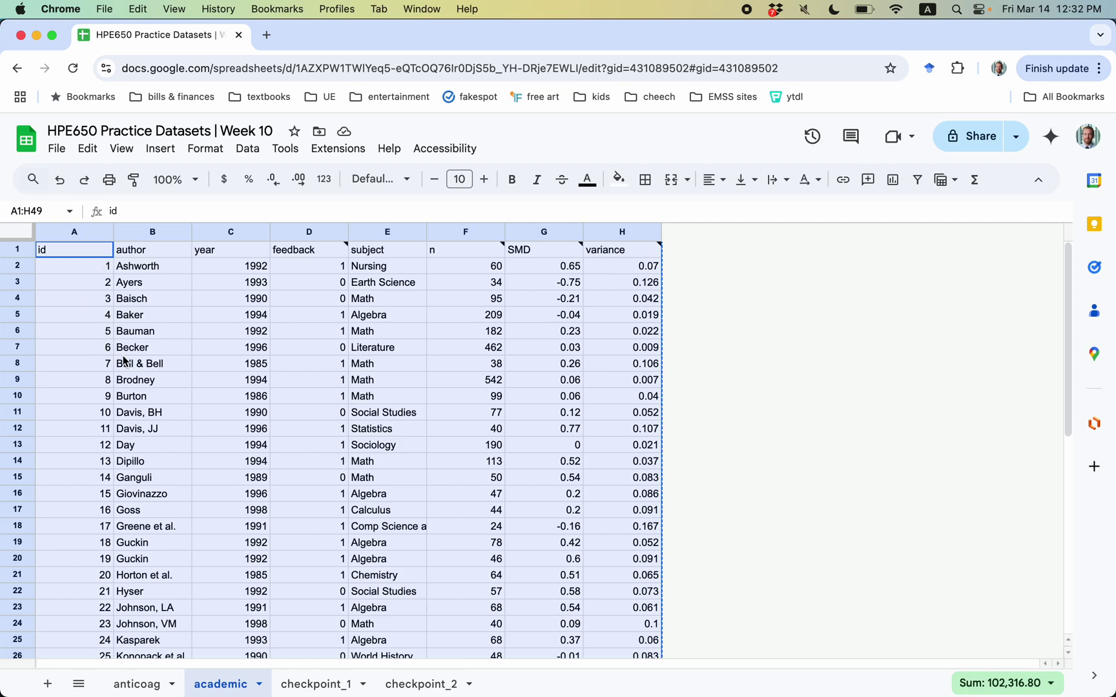
Inspect the first study's author and the year column of the table.
left_click(100, 298)
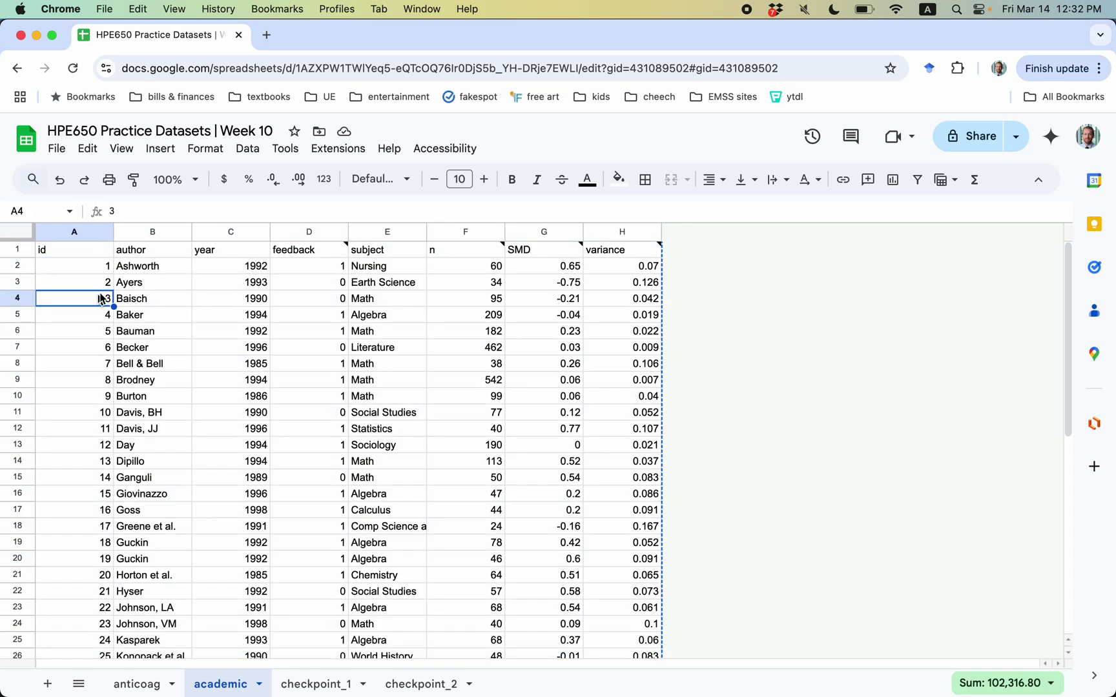
left_click(145, 268)
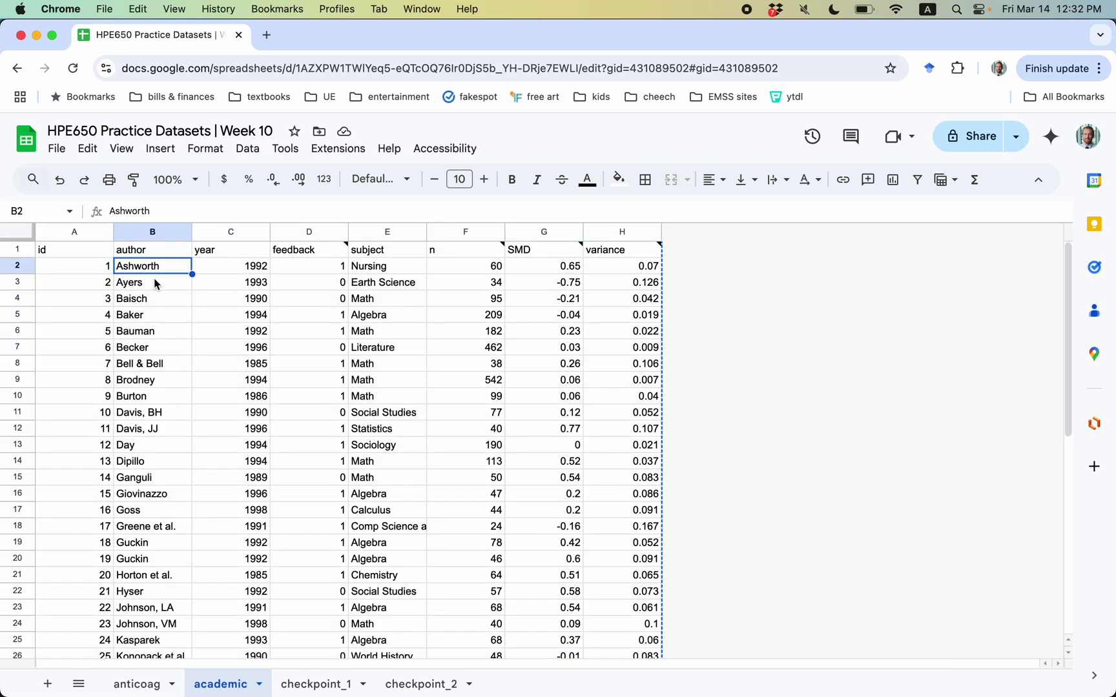
left_click(246, 232)
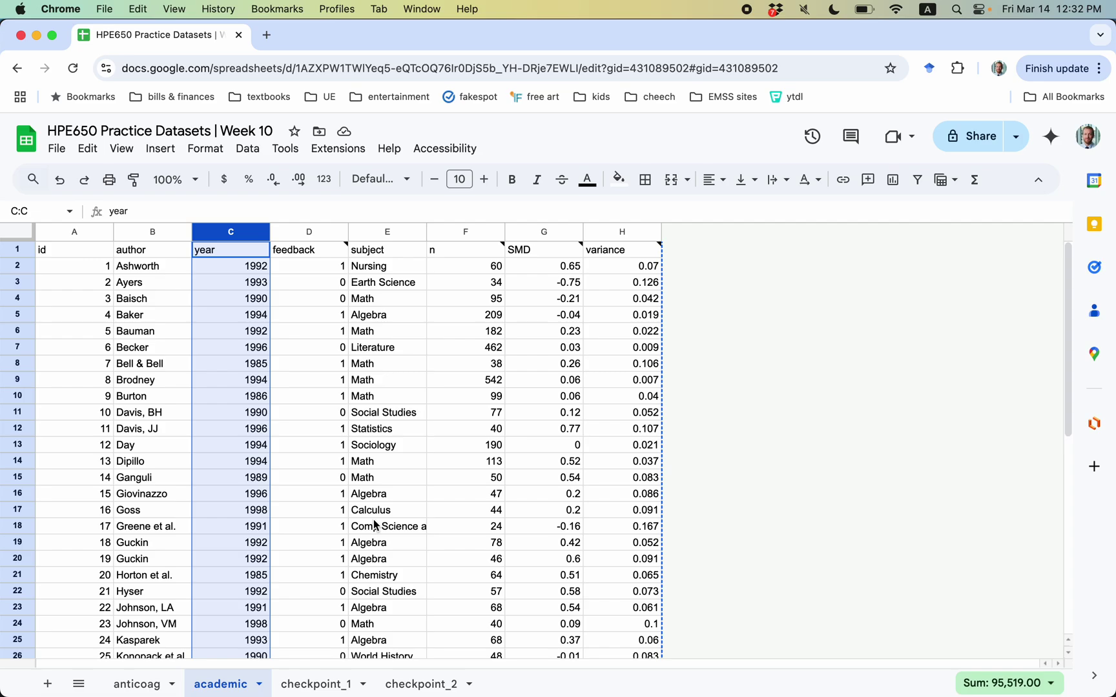
Read the header notes defining the n, SMD, variance and feedback columns.
mouse_move(436, 250)
left_click(473, 254)
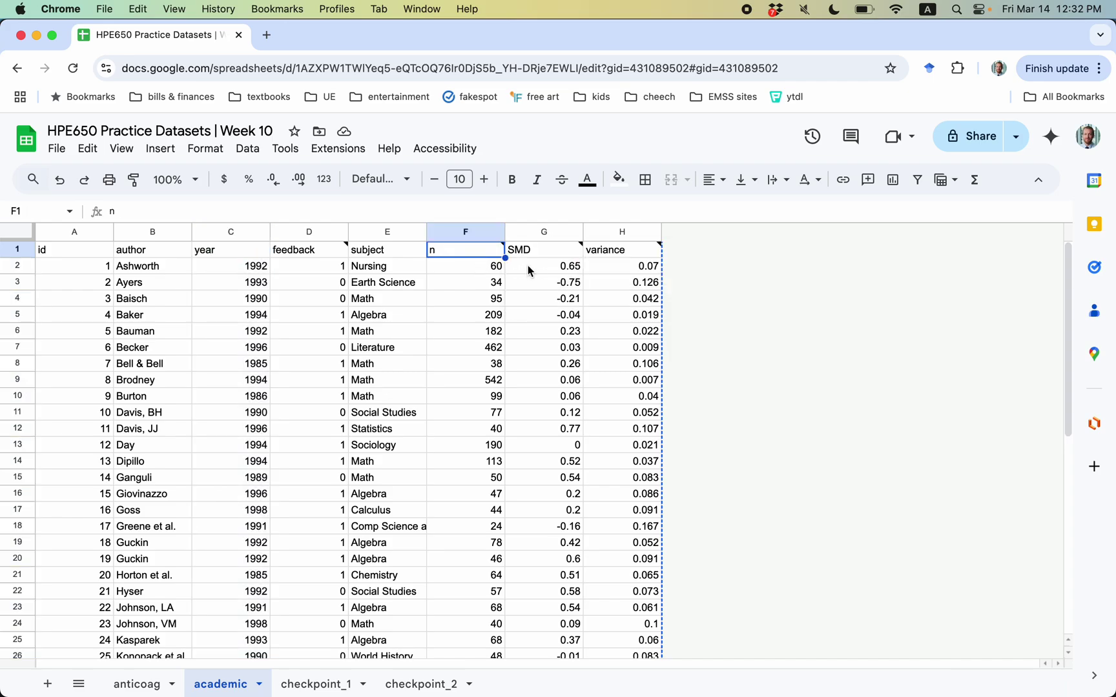
left_click(544, 252)
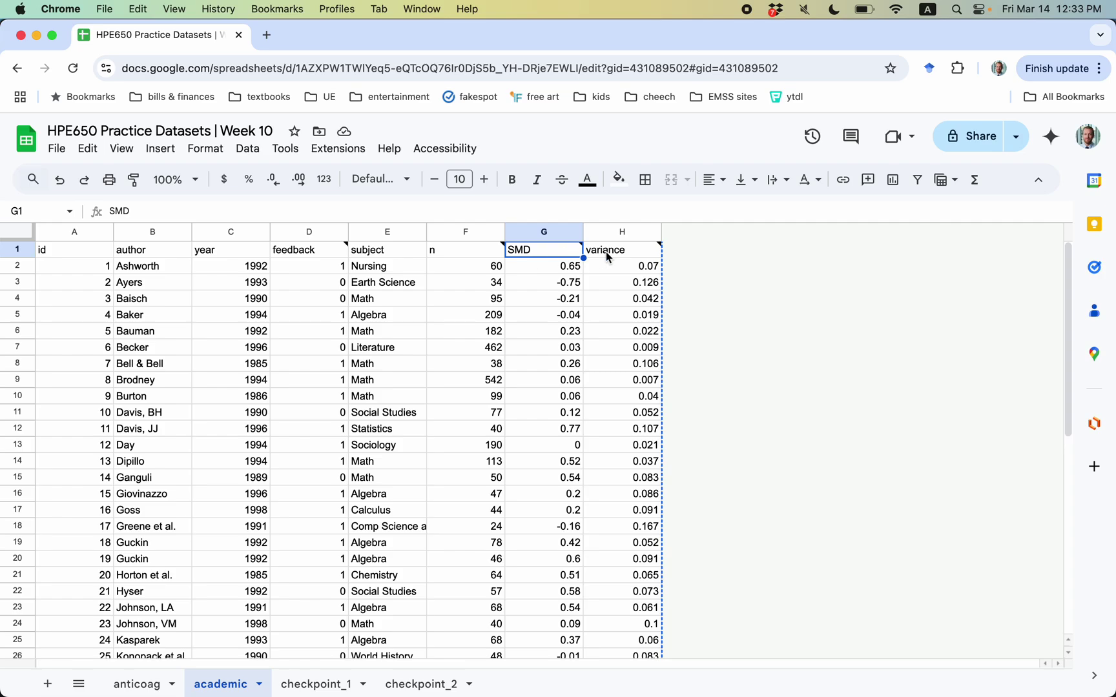
mouse_move(611, 258)
left_click(313, 266)
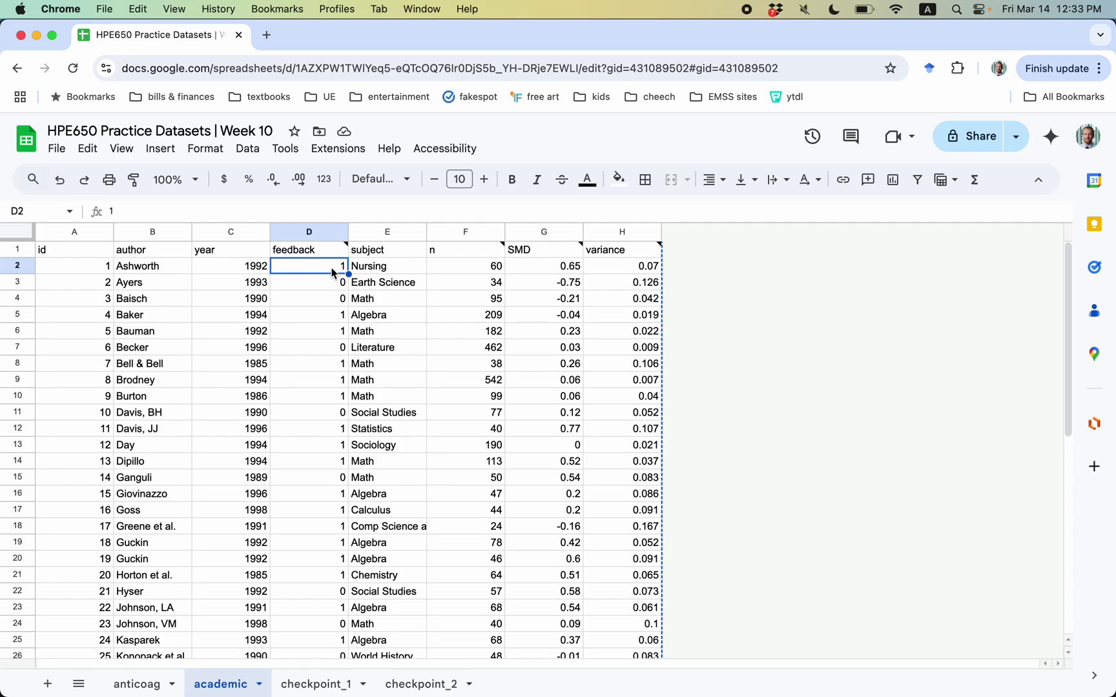
Select the whole study table again and switch to another open application.
key("super+a")
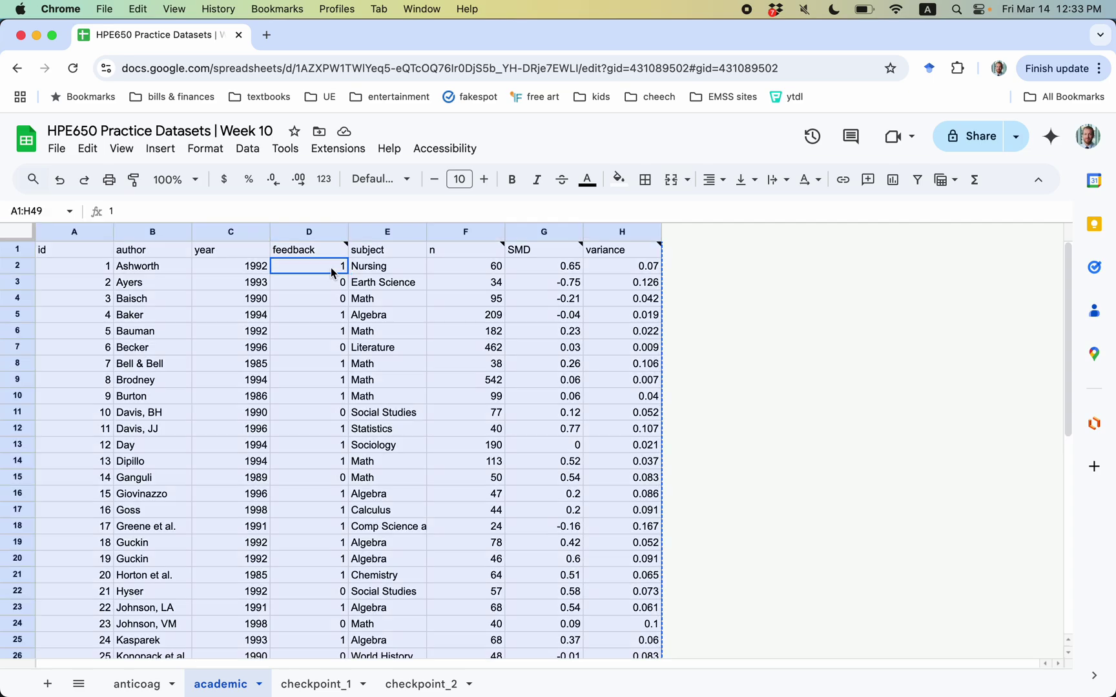
mouse_move(324, 256)
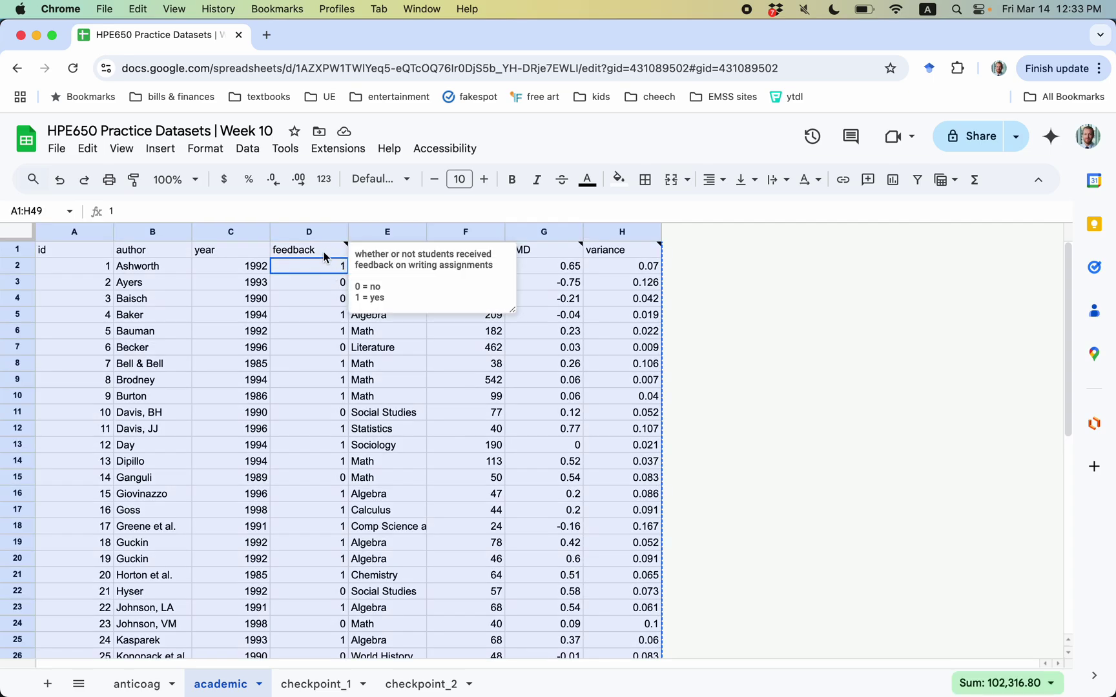
key("super+Tab")
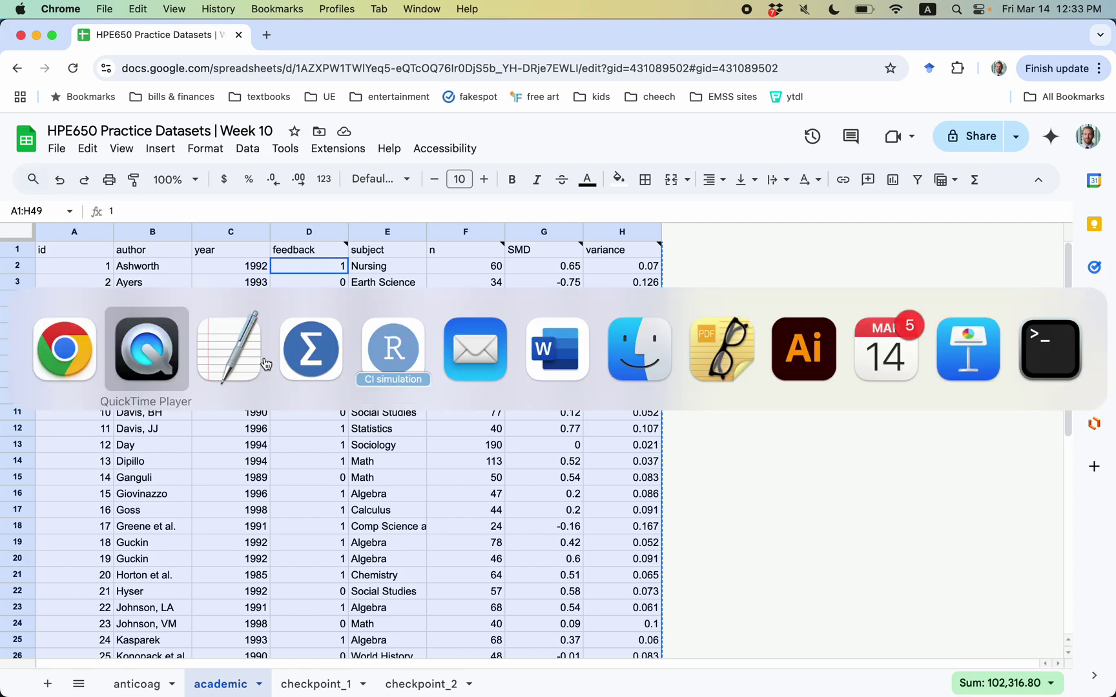
Paste the study data with variable names into the empty SPSS Data Editor.
left_click(305, 353)
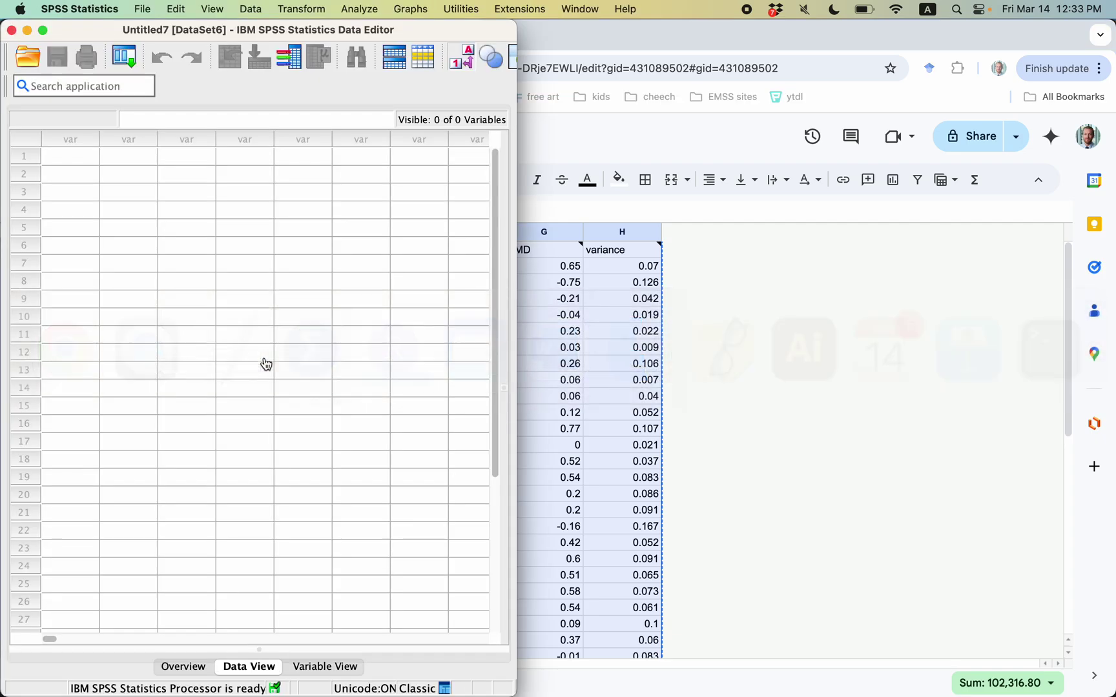
right_click(69, 162)
left_click(111, 241)
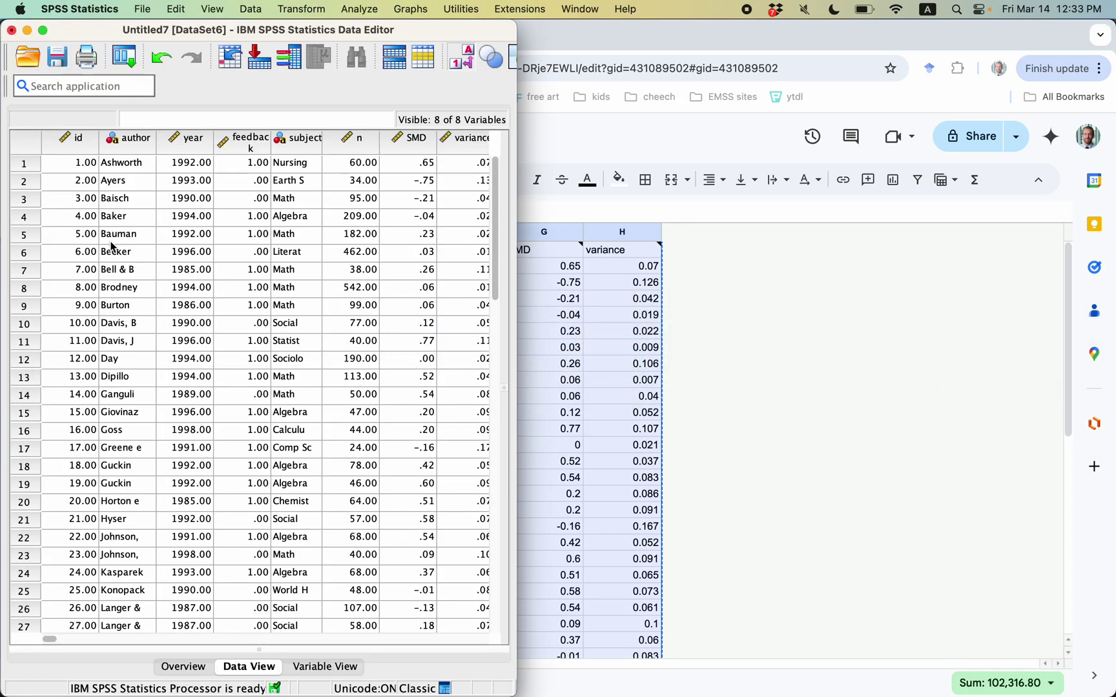
Start a Continuous Outcomes Pre-Calculated Effect Size meta-analysis.
left_click(371, 14)
mouse_move(413, 58)
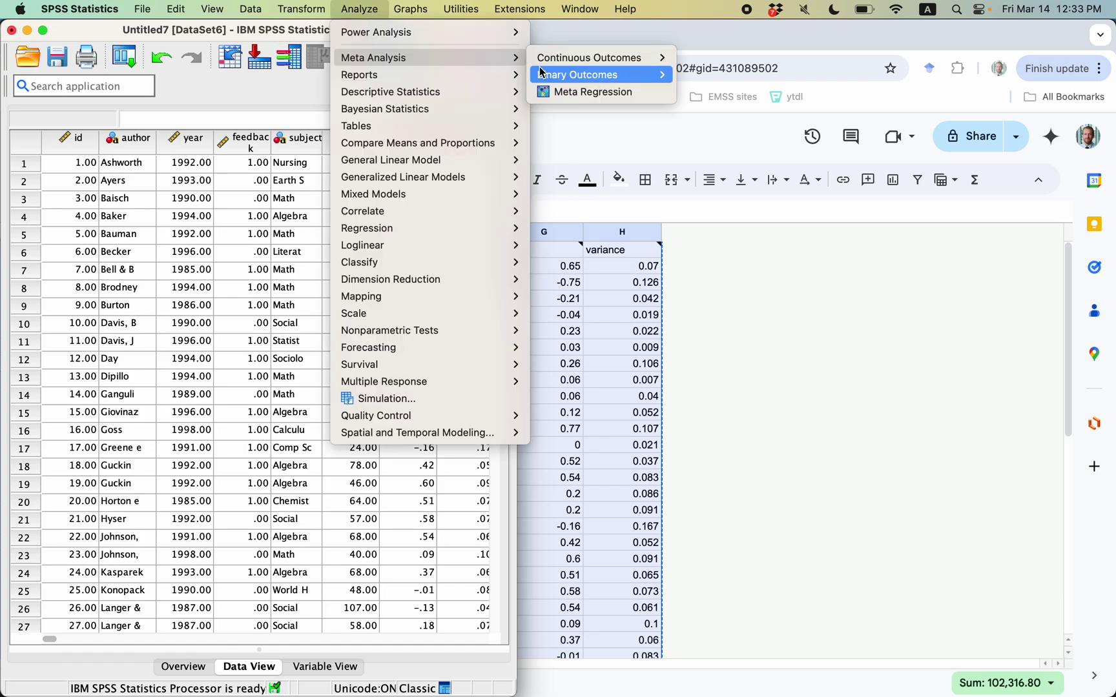
mouse_move(566, 60)
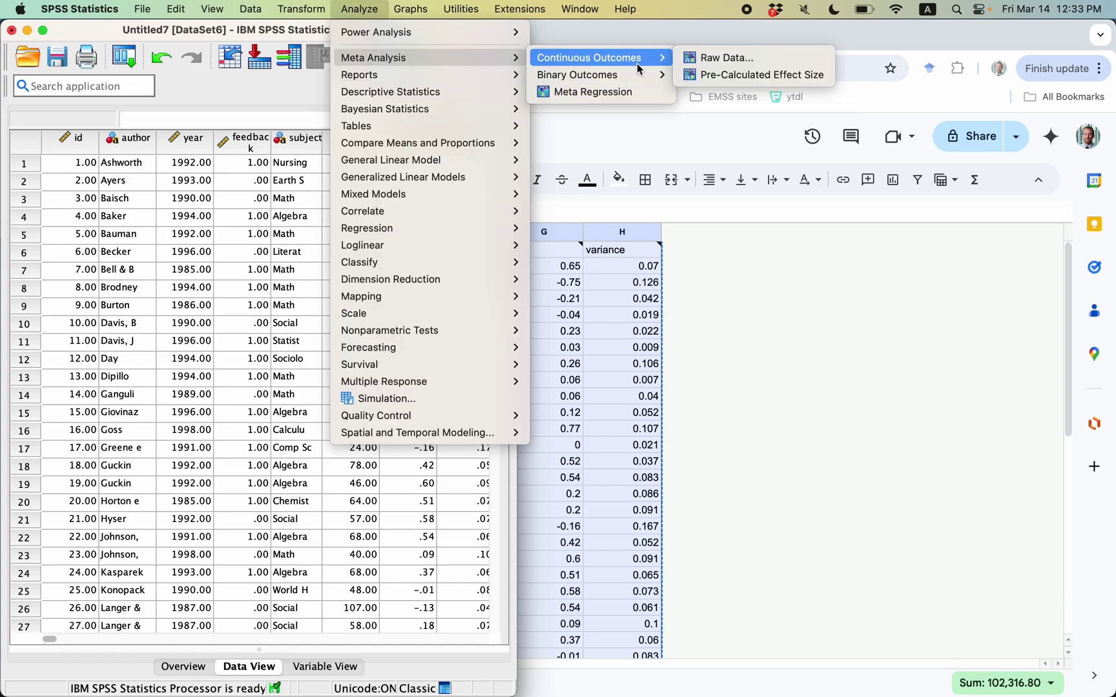
left_click(710, 76)
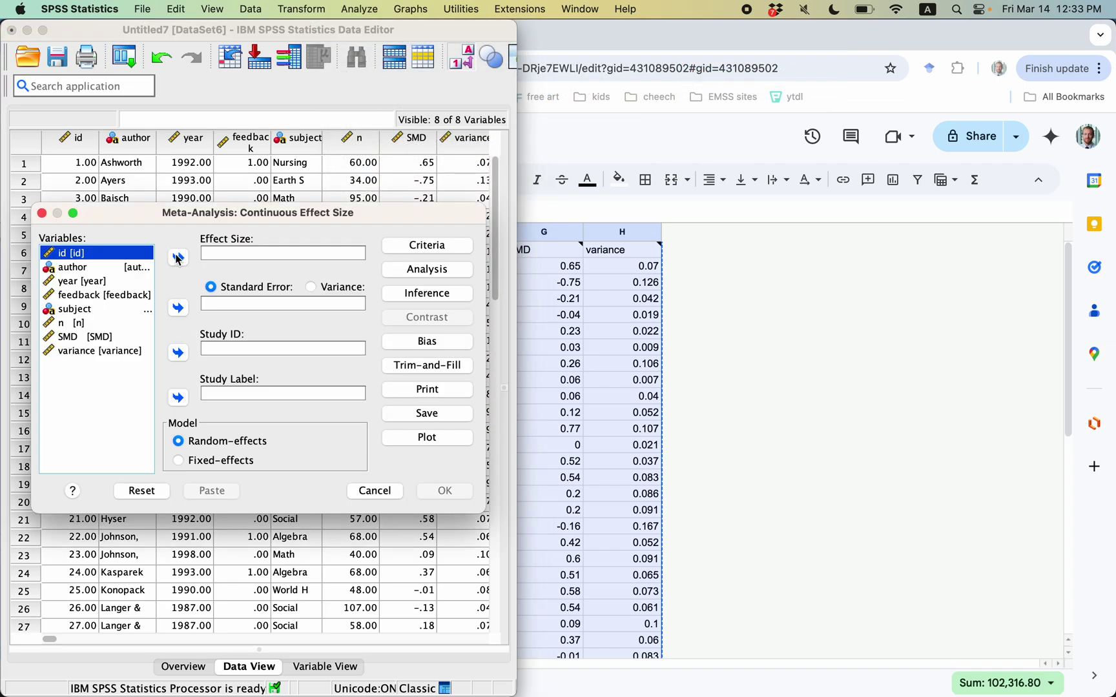
Assign SMD as effect size, variance as its Variance error measure, and author as study ID.
left_click(87, 336)
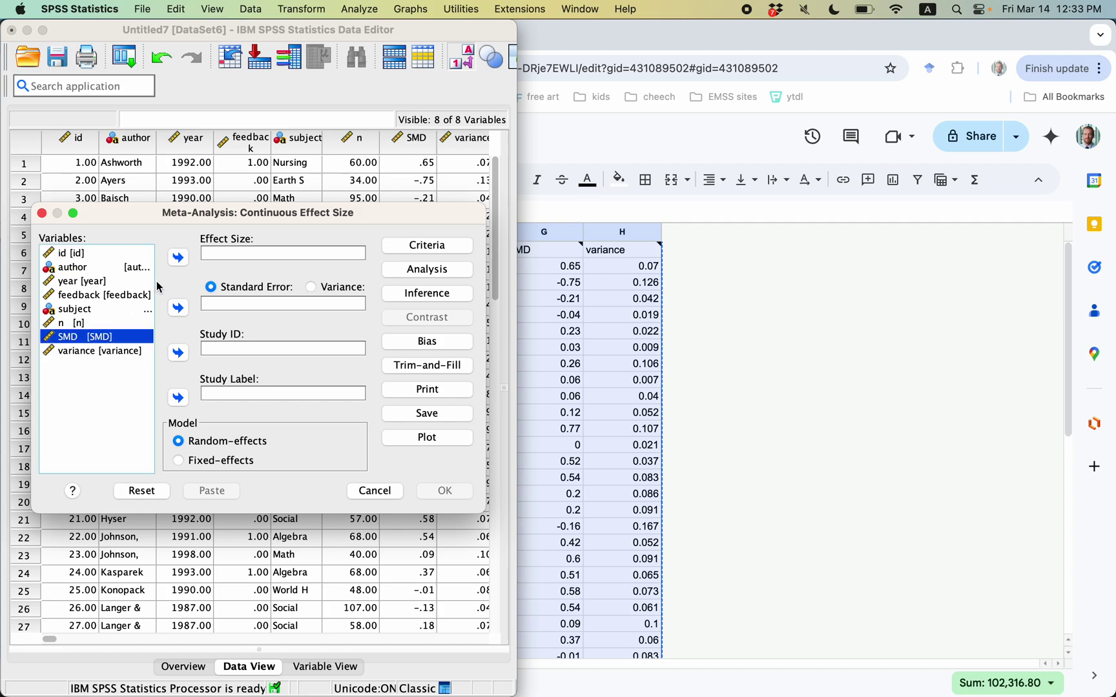
left_click(178, 258)
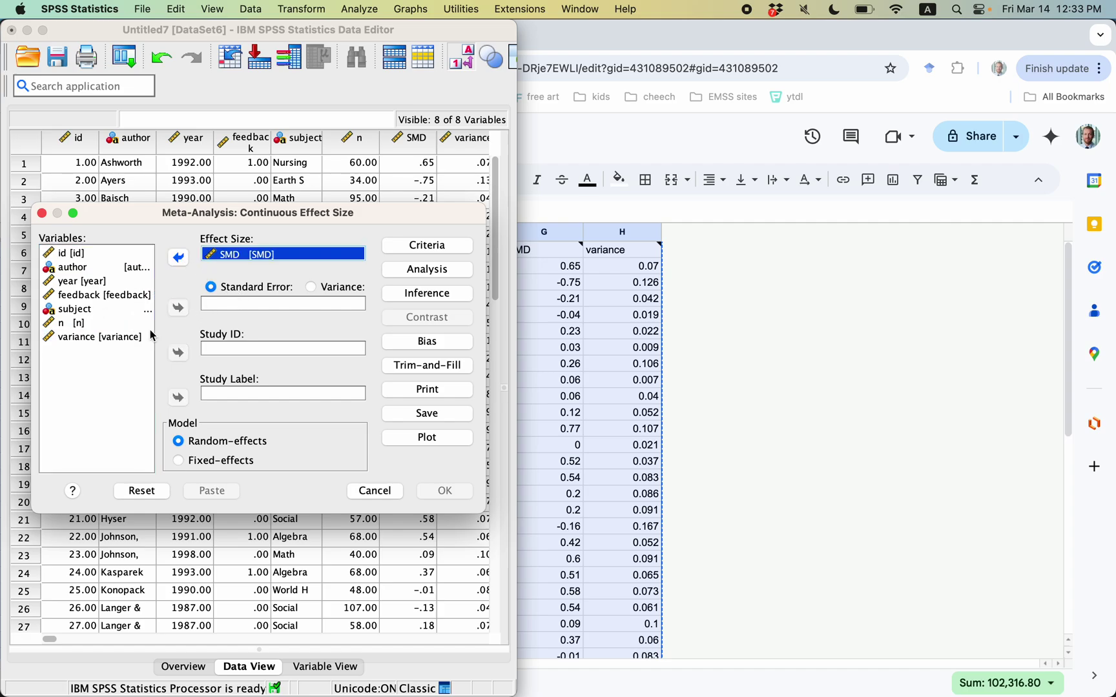
left_click(121, 337)
left_click(179, 308)
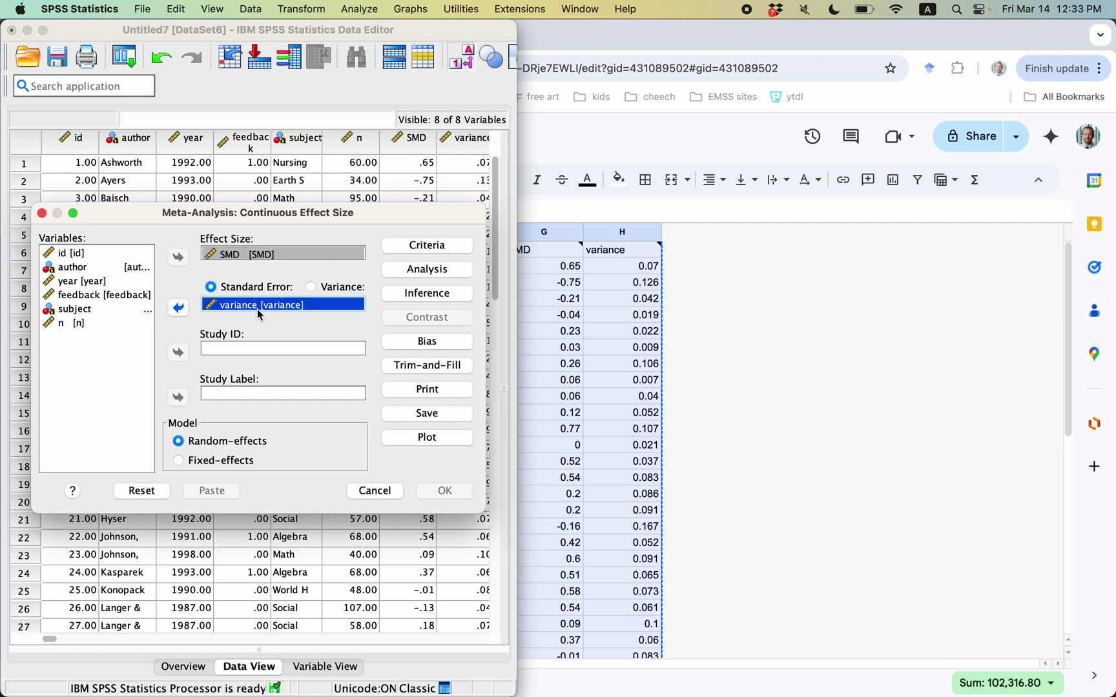
left_click(312, 288)
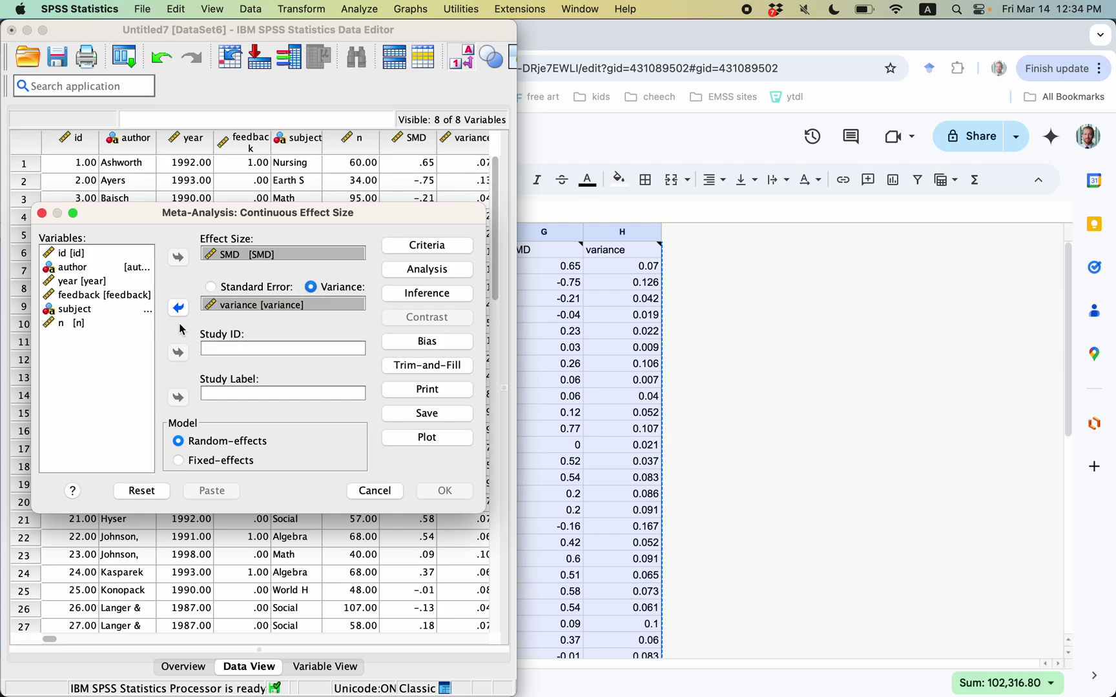
left_click(77, 271)
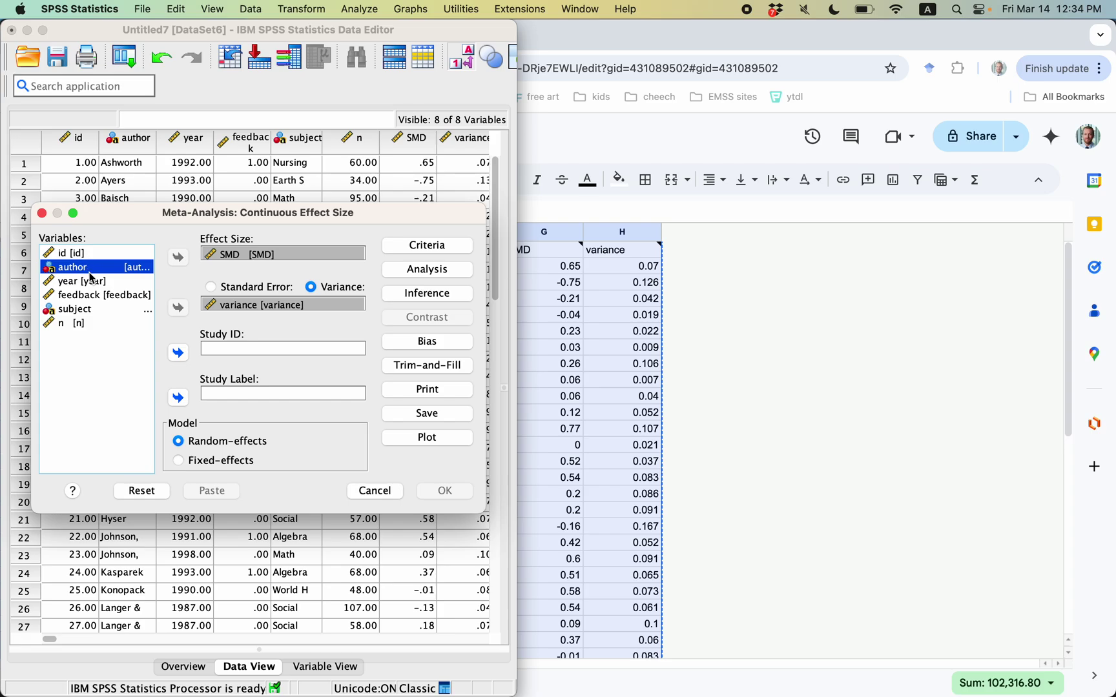
left_click(180, 353)
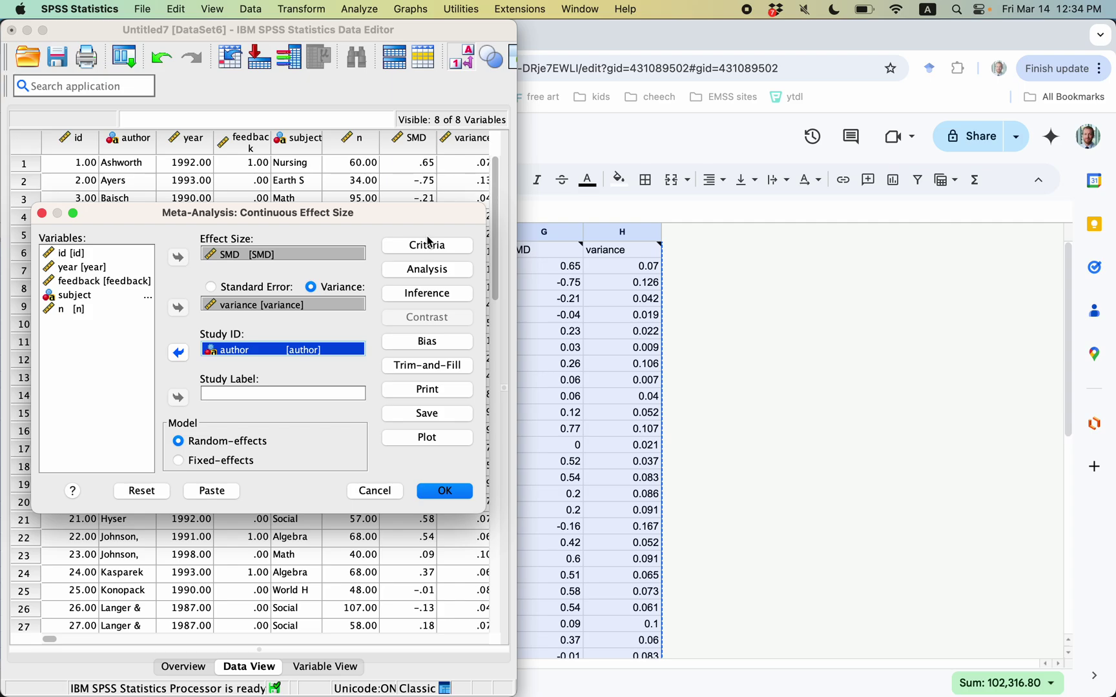
left_click(437, 271)
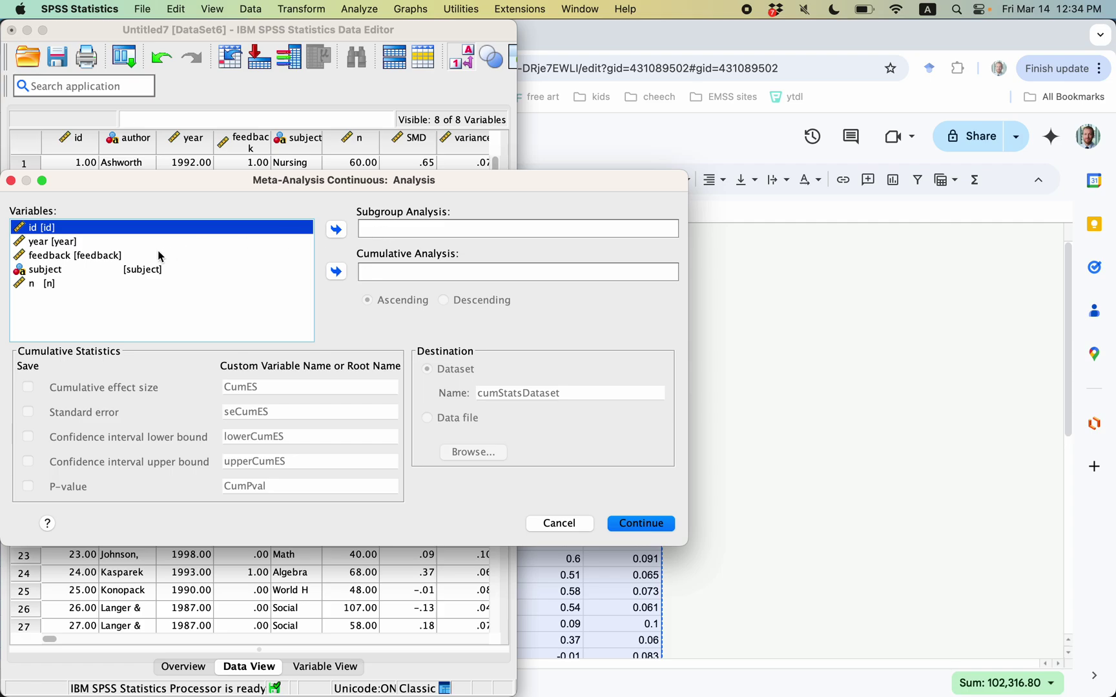
Set feedback as the subgroup variable, leaving the inference settings unchanged.
left_click(108, 256)
left_click(335, 231)
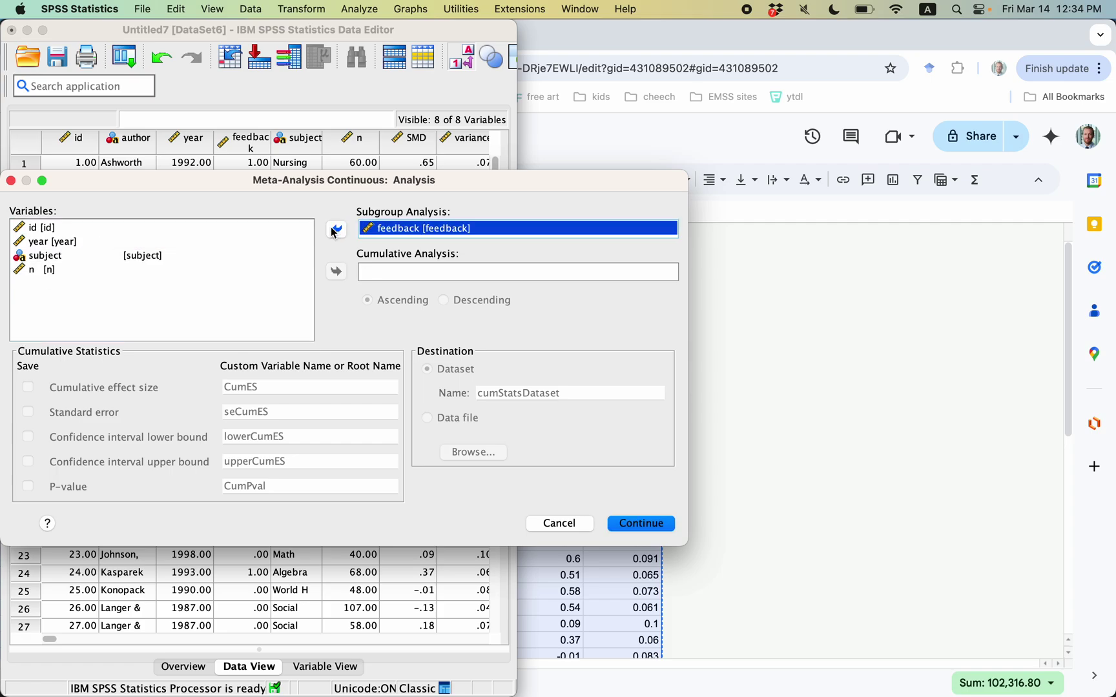
left_click(624, 521)
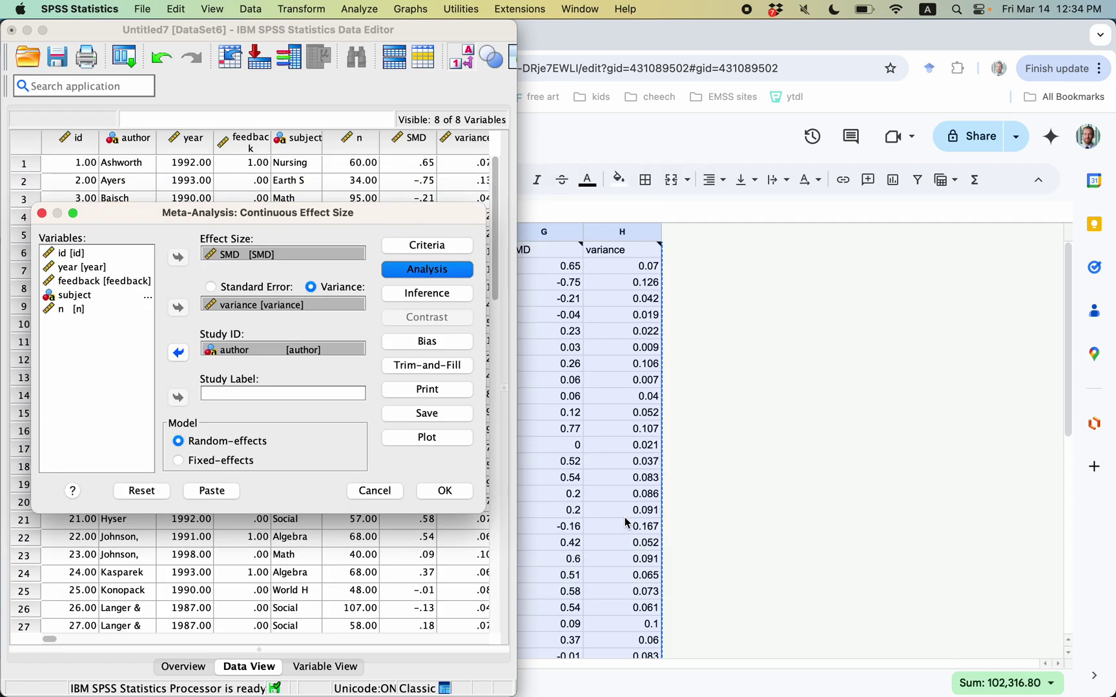
left_click(419, 294)
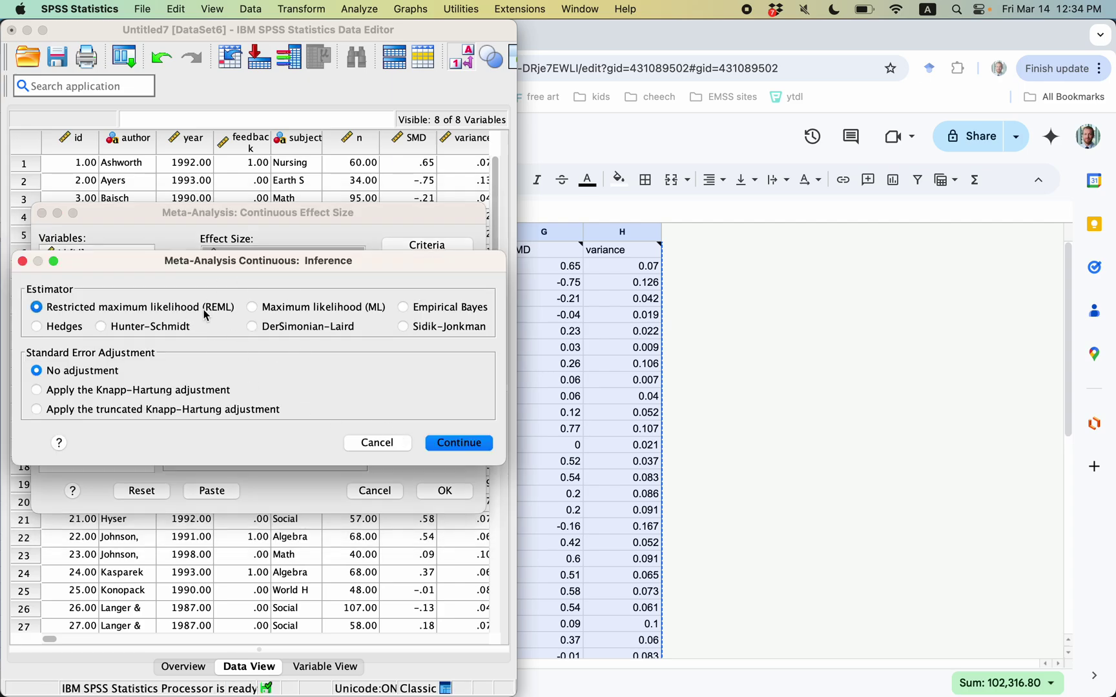
left_click(377, 443)
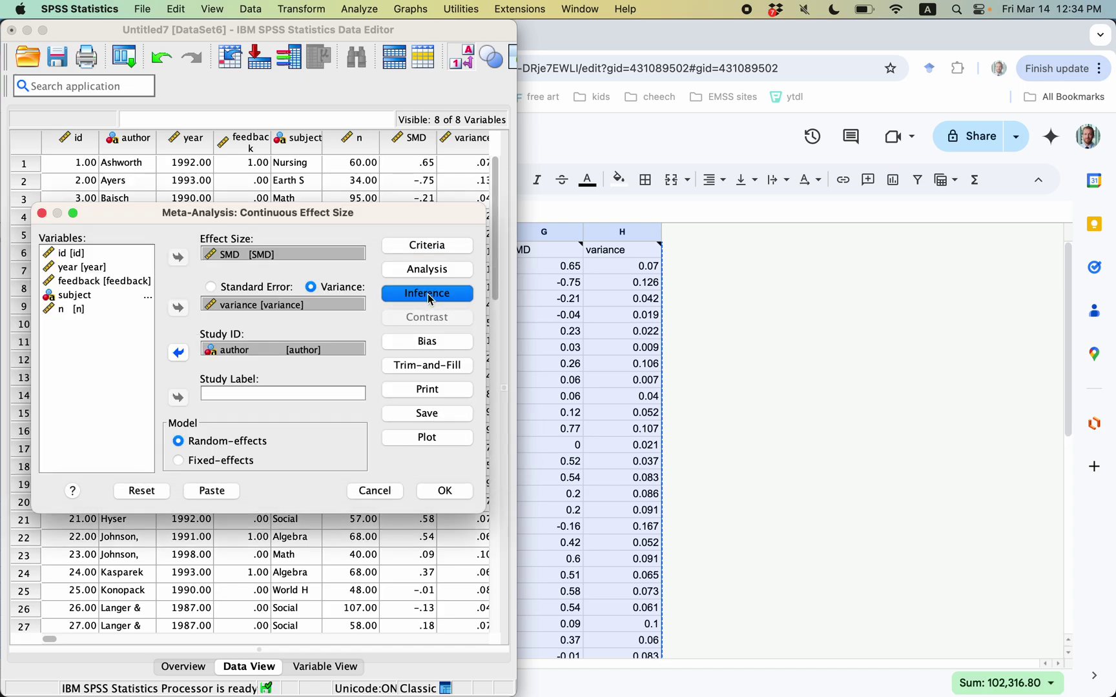
Enable Egger's regression-based test for publication bias.
left_click(427, 341)
left_click(161, 221)
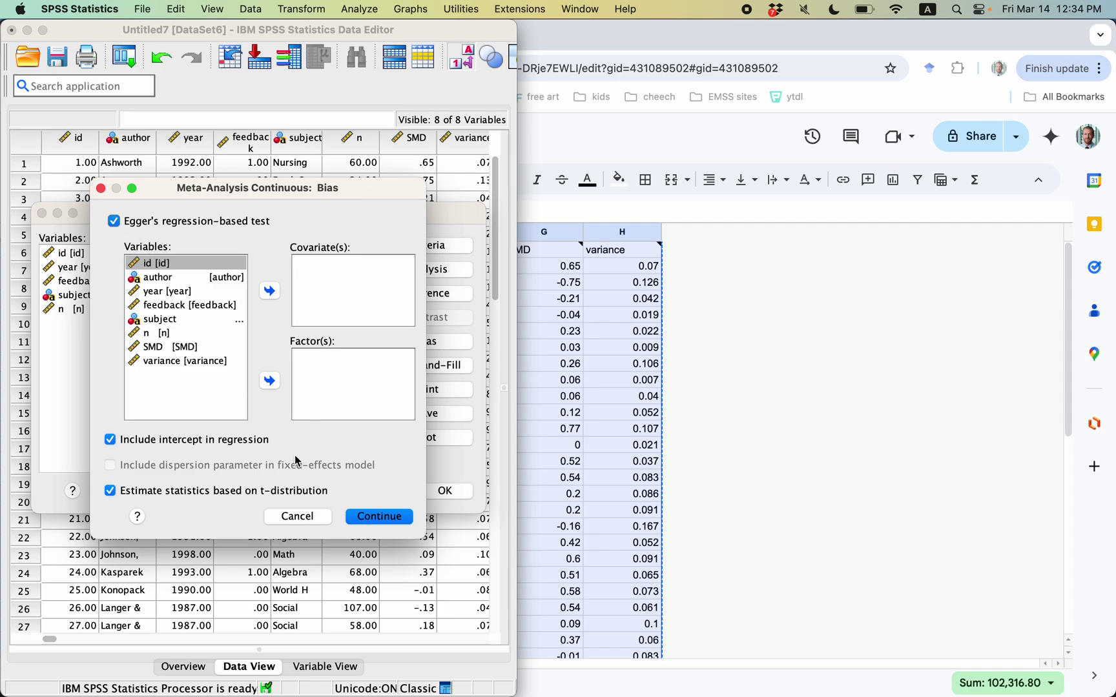
left_click(375, 519)
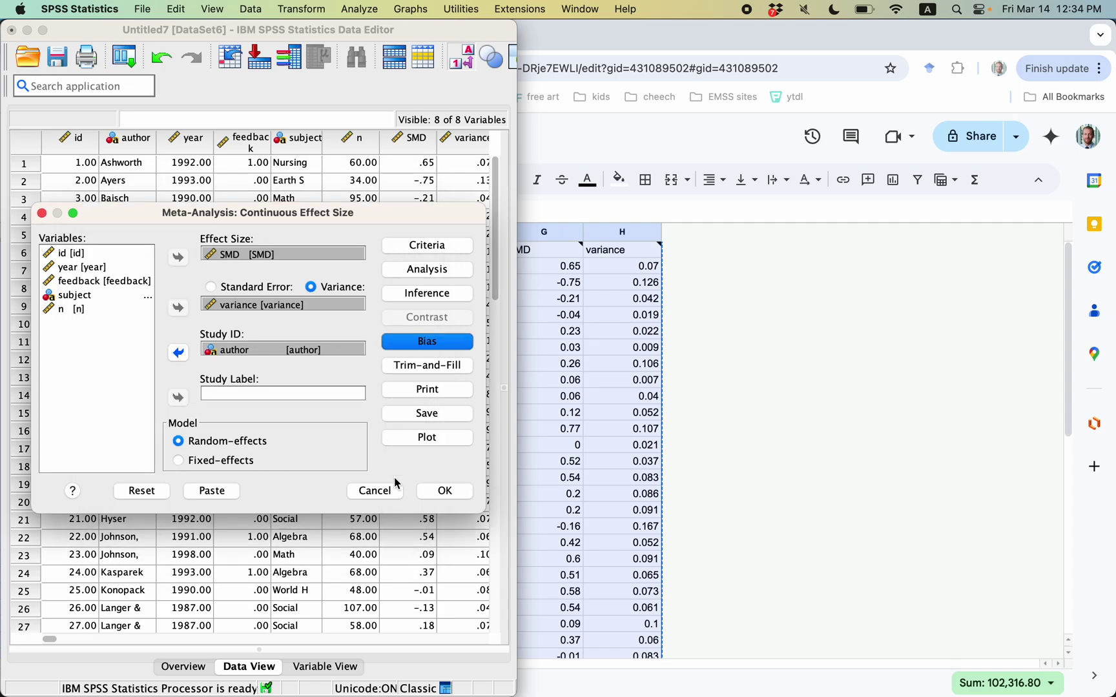
Add heterogeneity measures and the prediction interval to the printed output.
left_click(441, 391)
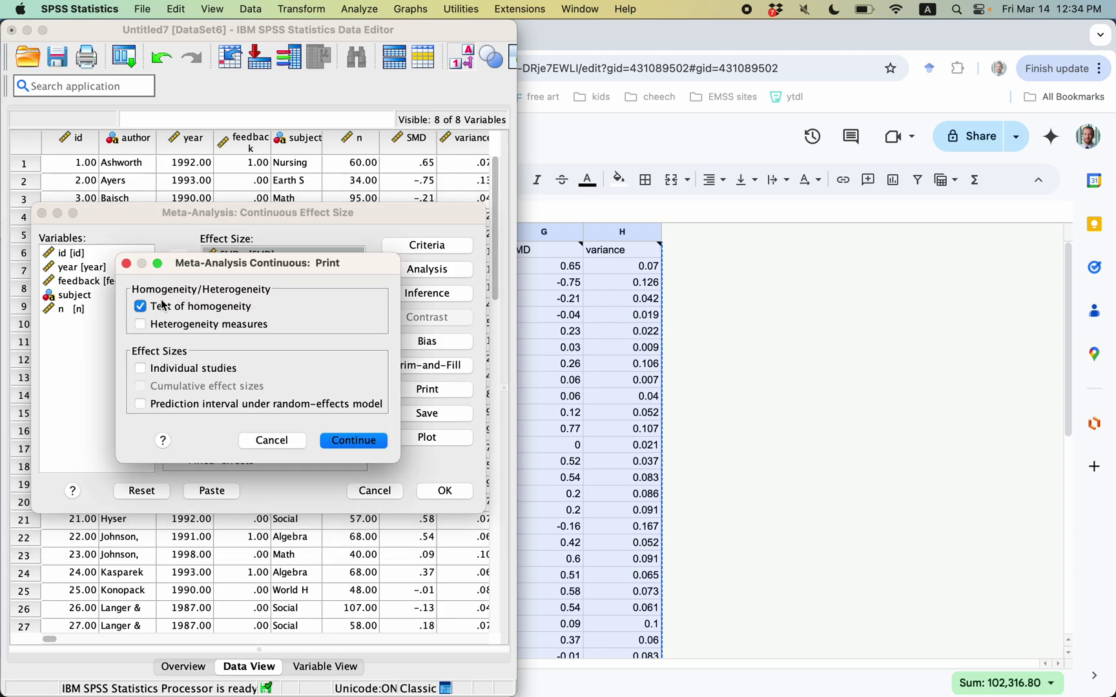
left_click(159, 326)
left_click(156, 403)
left_click(340, 443)
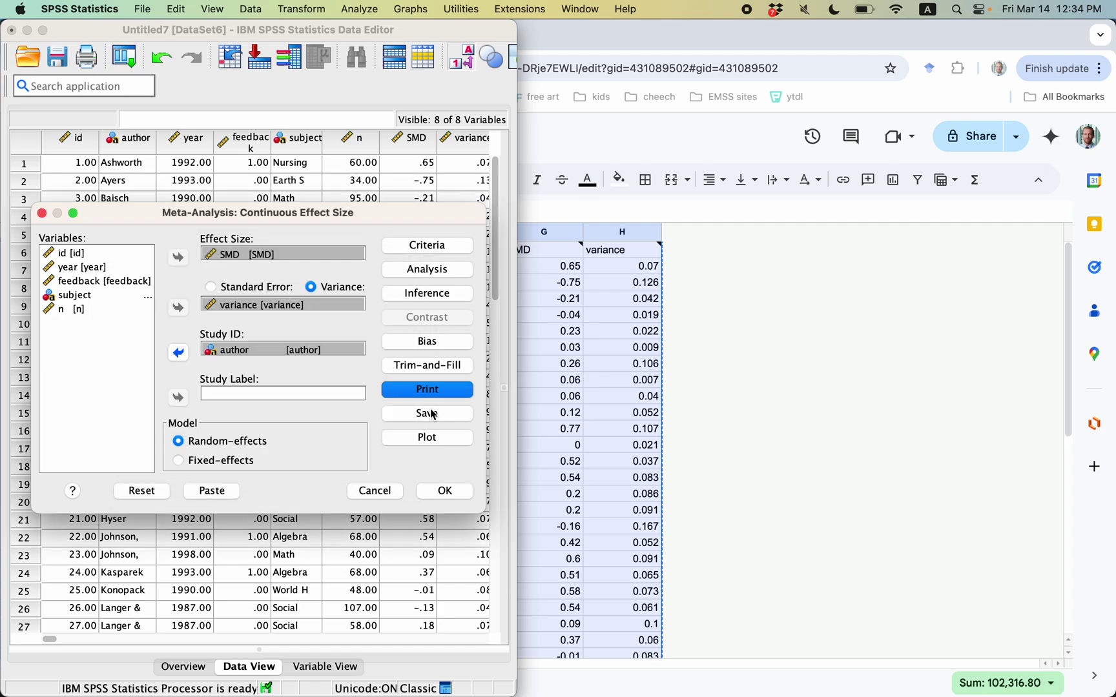
Turn on a forest plot sorted by feedback with effect size, CI limits and weight columns.
left_click(434, 439)
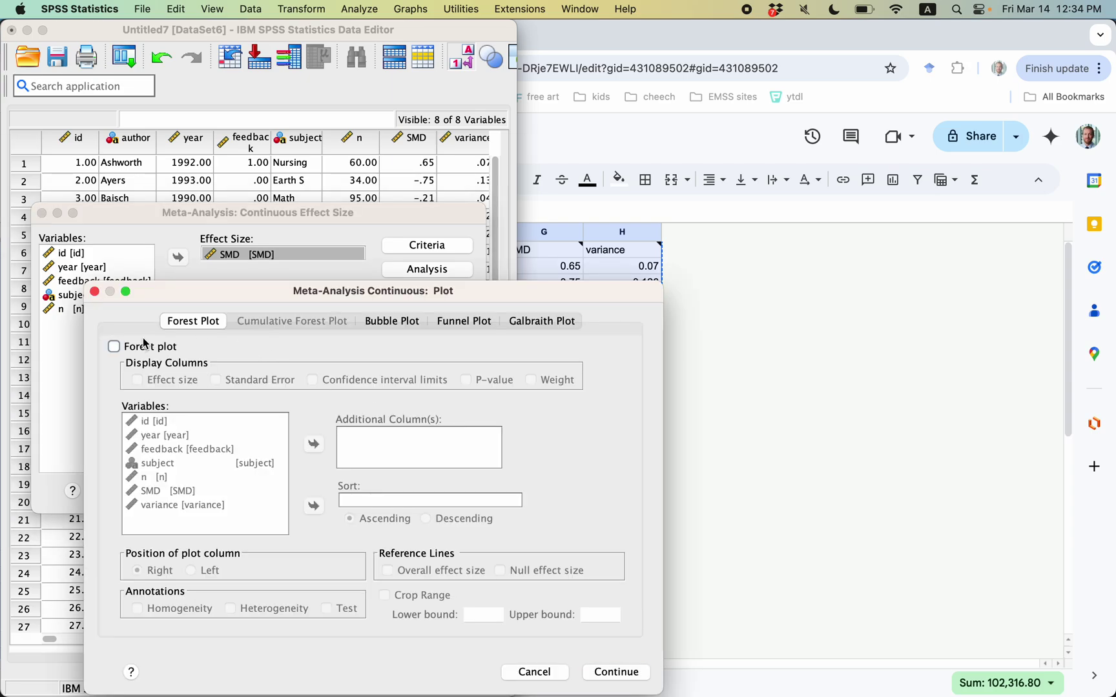
left_click(139, 349)
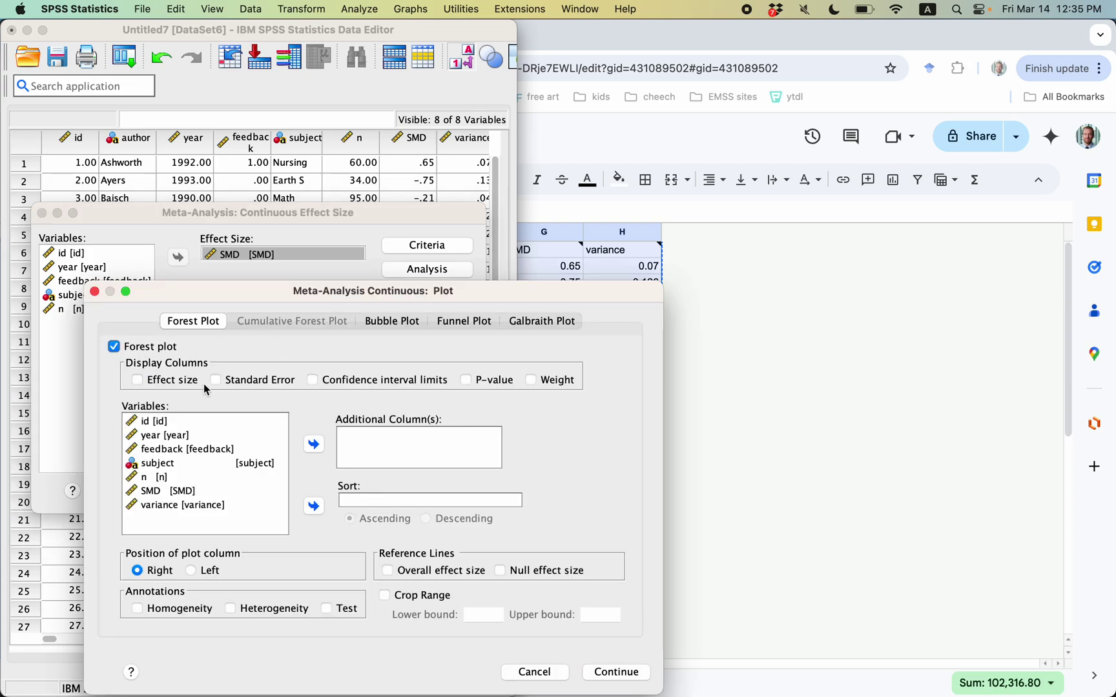
left_click_drag(160, 477, 291, 508)
left_click(311, 510)
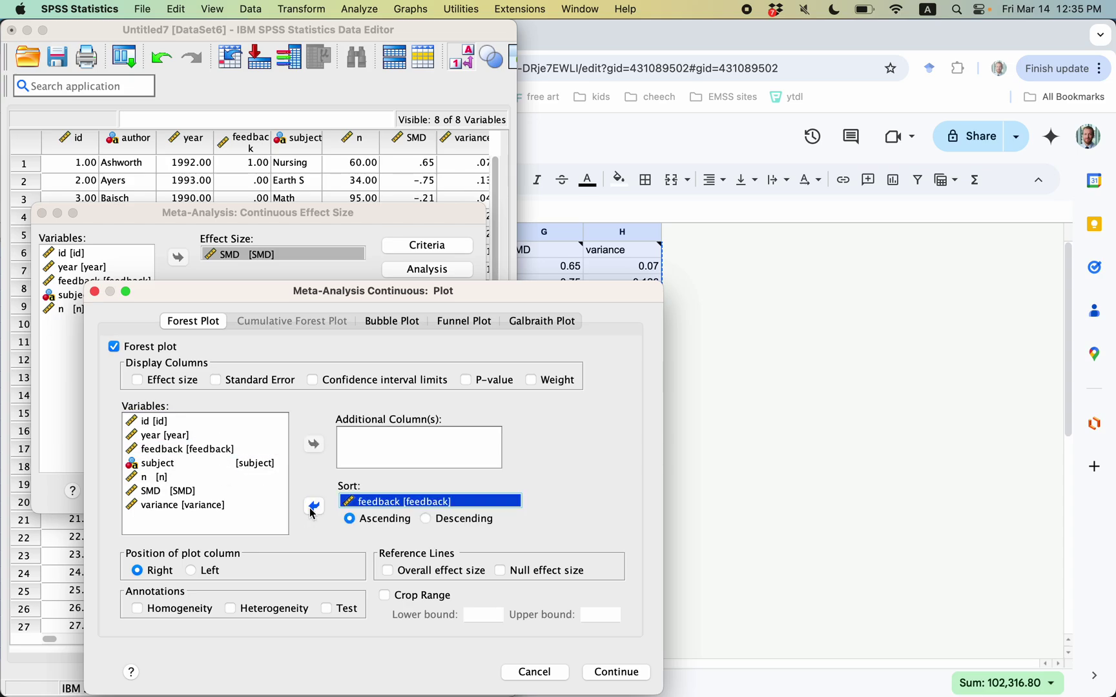
left_click(161, 377)
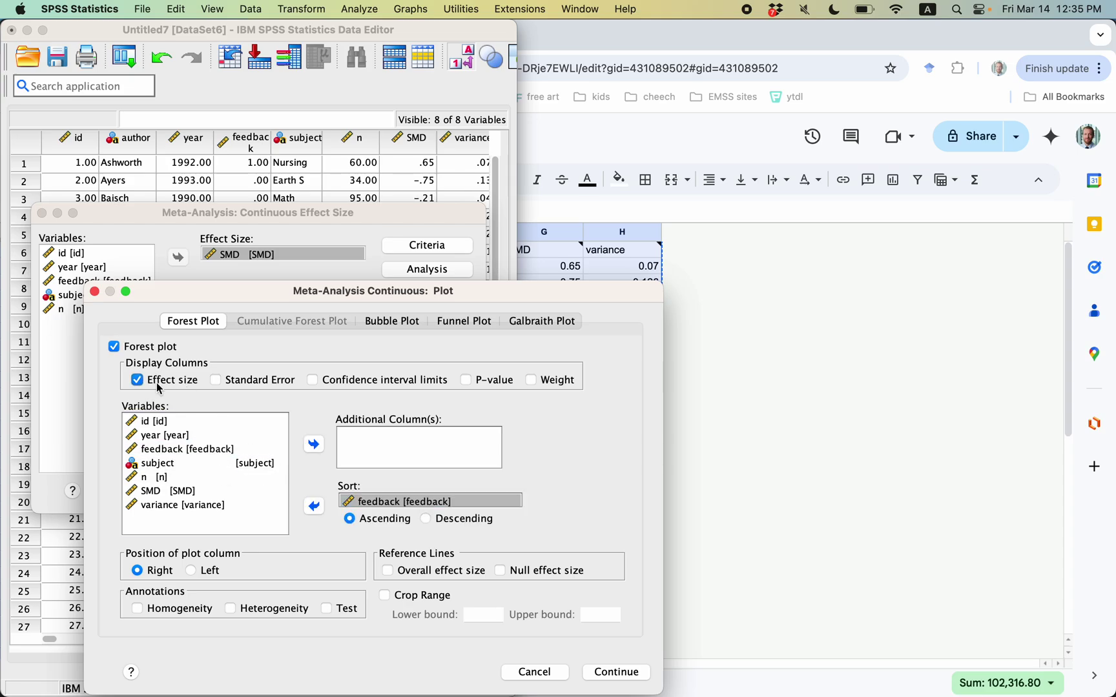
left_click(315, 381)
left_click(530, 381)
Add homogeneity and heterogeneity annotations and a null-effect line, and enable the funnel plot.
left_click(138, 609)
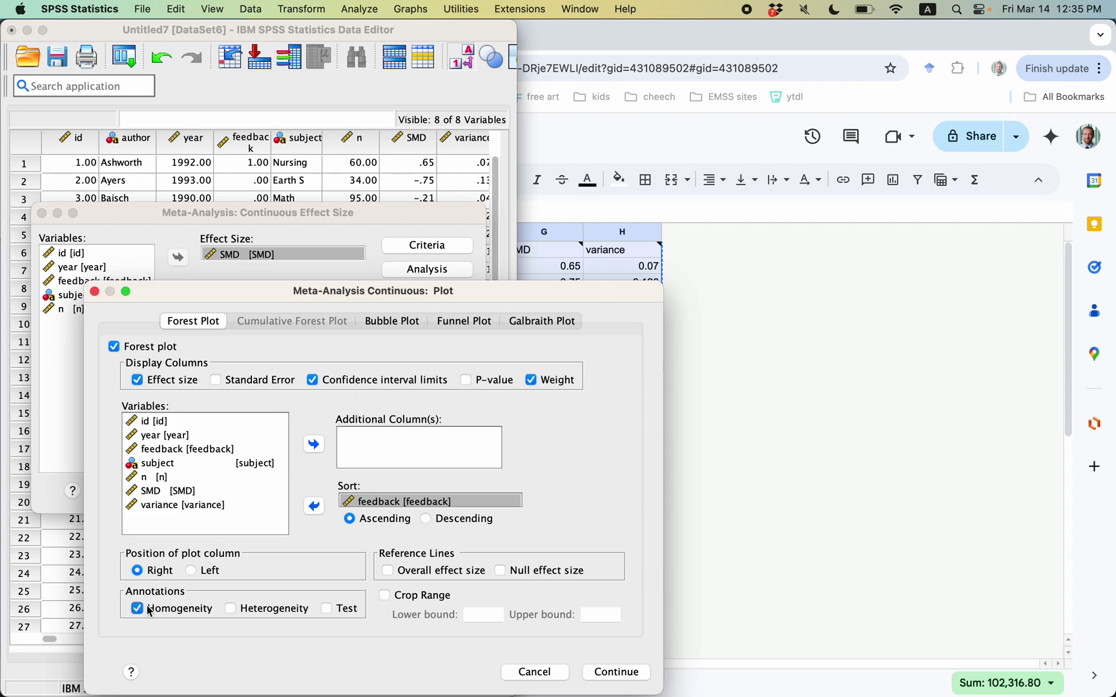
left_click(234, 611)
left_click(502, 571)
left_click(457, 326)
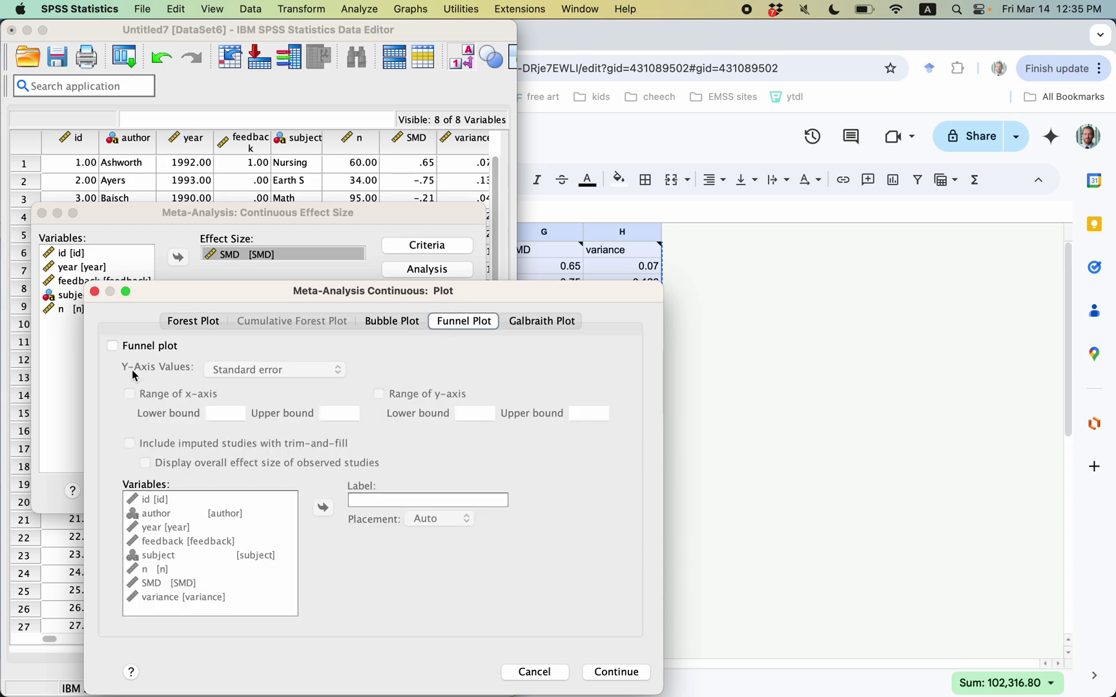
left_click(113, 346)
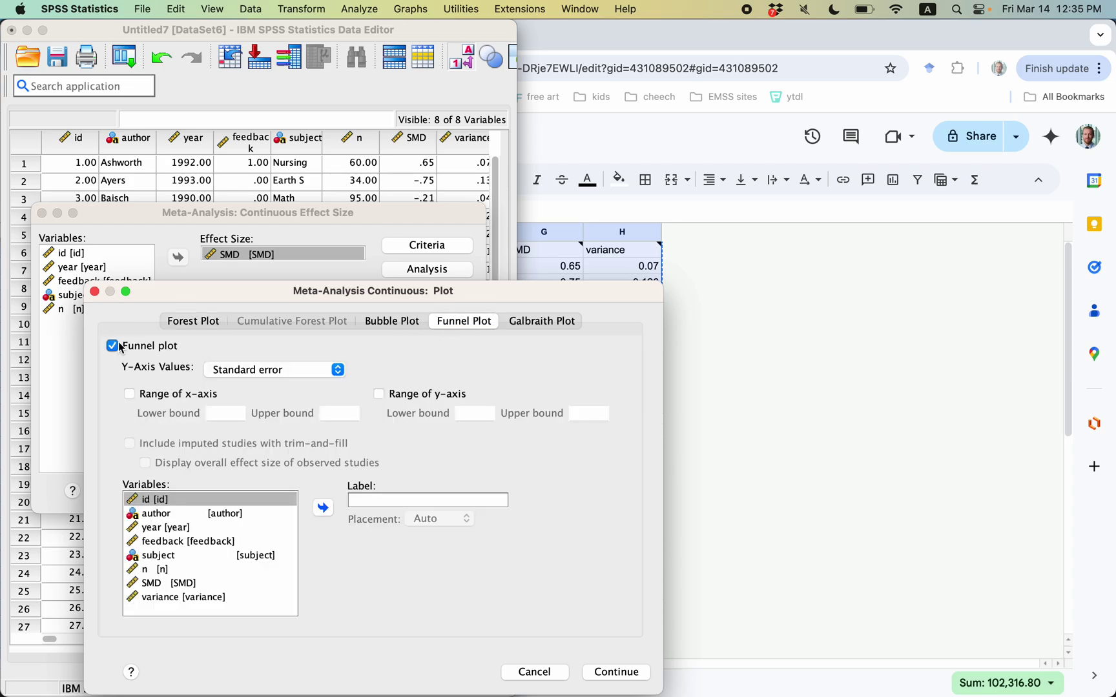
Run the meta-analysis and review the output showing overall SMD .222 and heterogeneity tests.
left_click(614, 672)
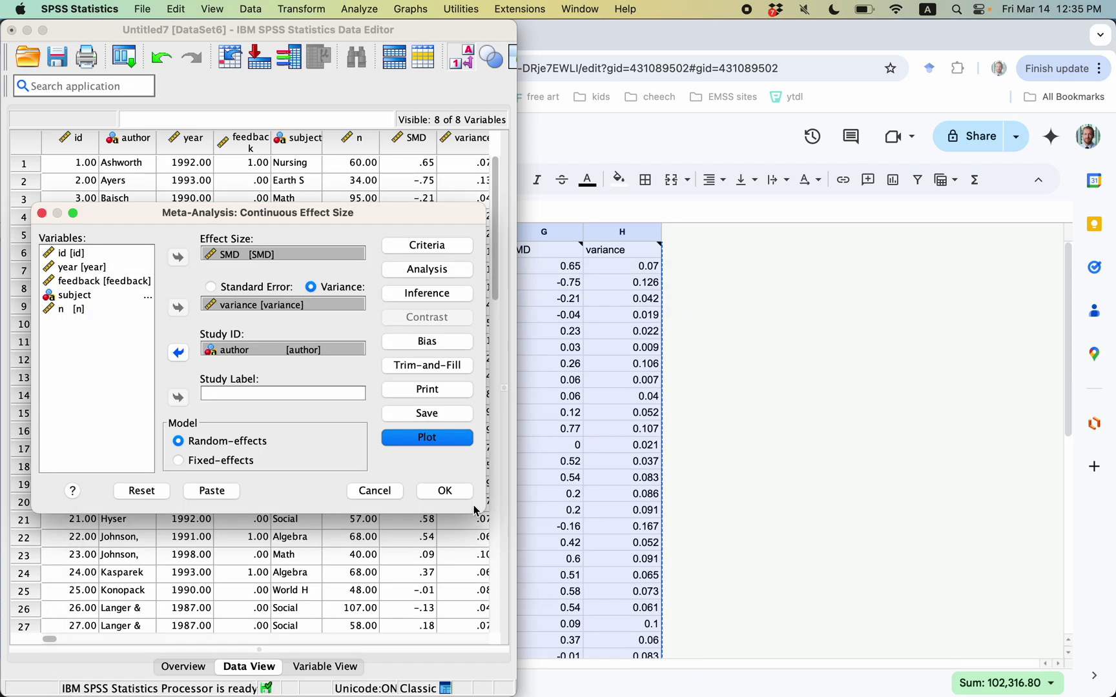
left_click(458, 497)
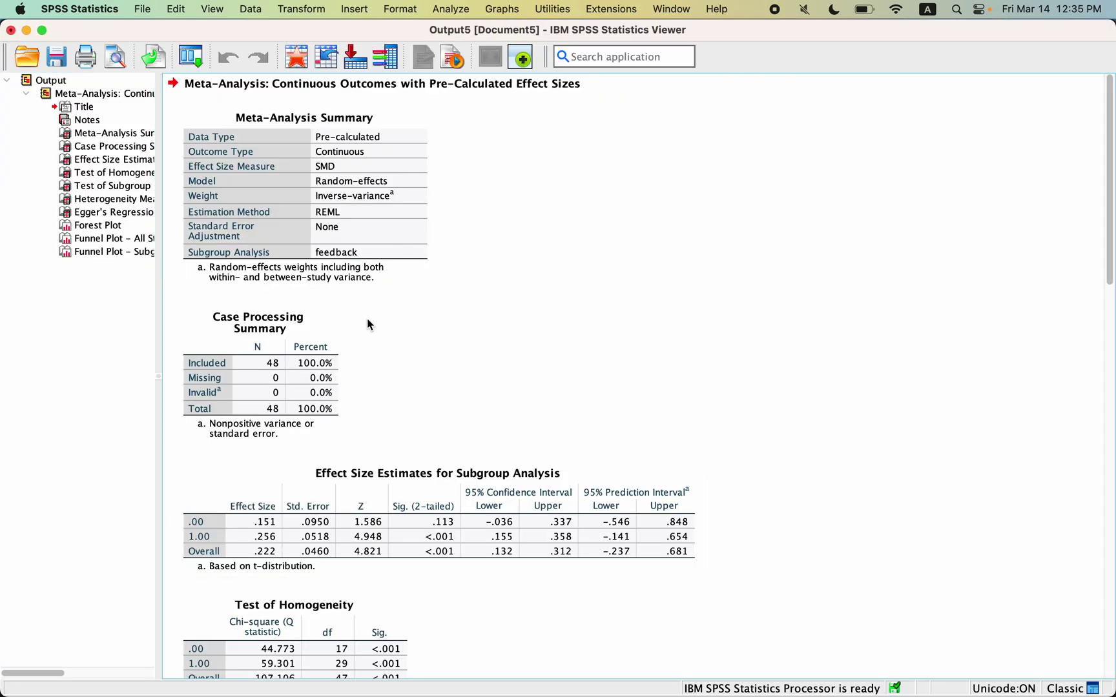
scroll(470, 297, "down", 2)
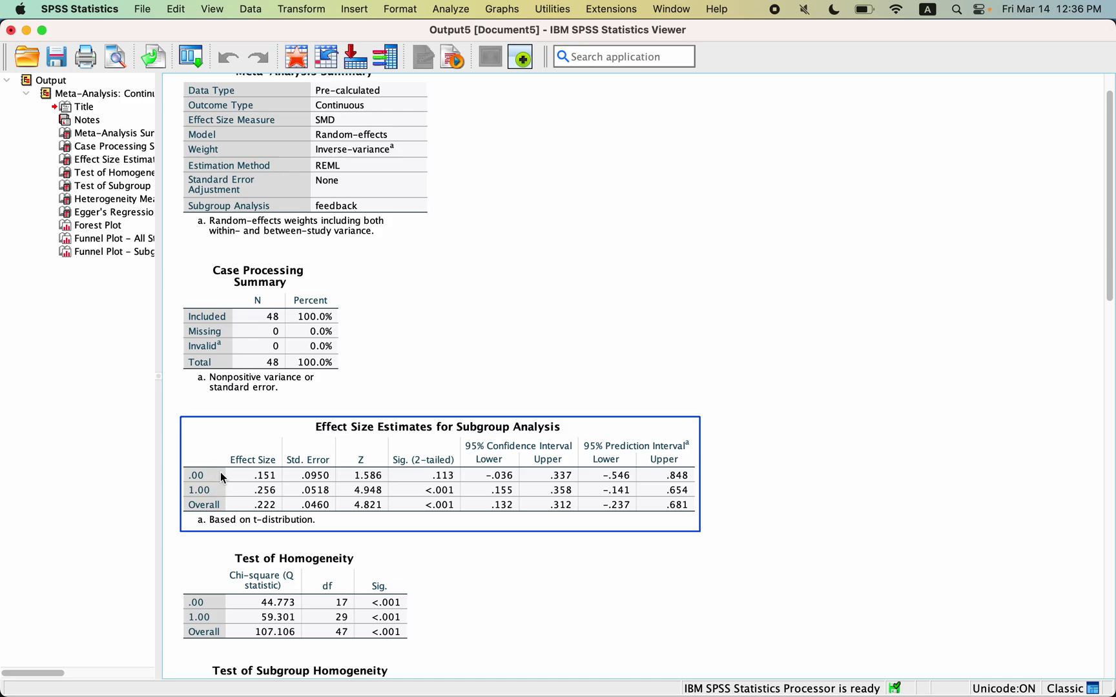
left_click(279, 581)
scroll(279, 418, "down", 5)
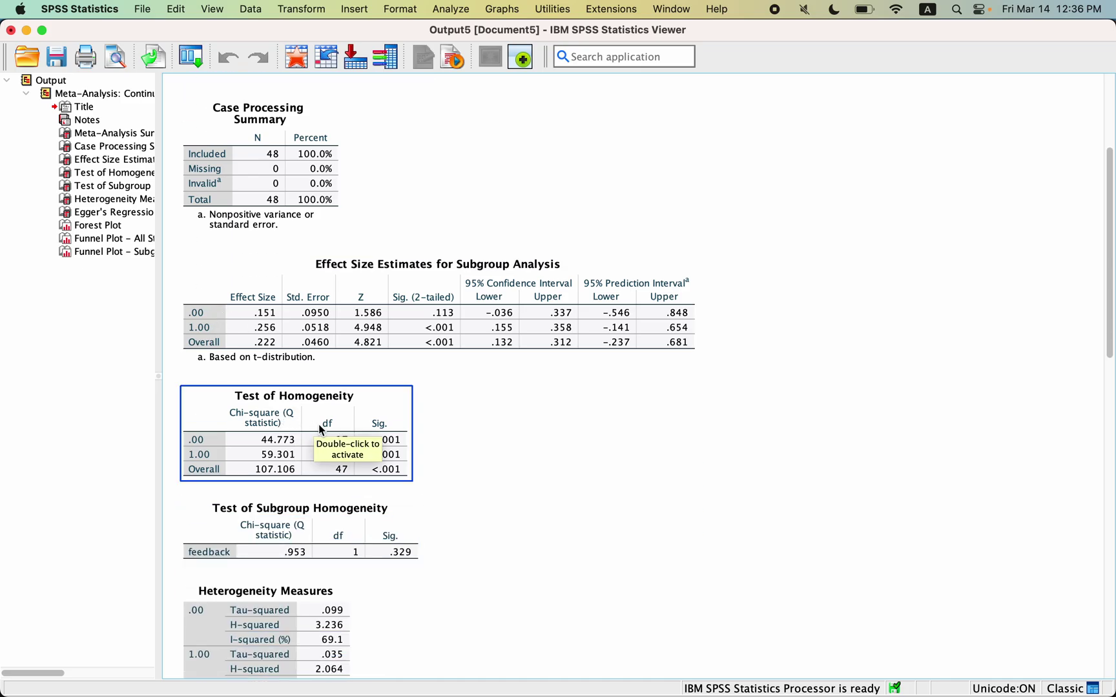
scroll(405, 447, "down", 2)
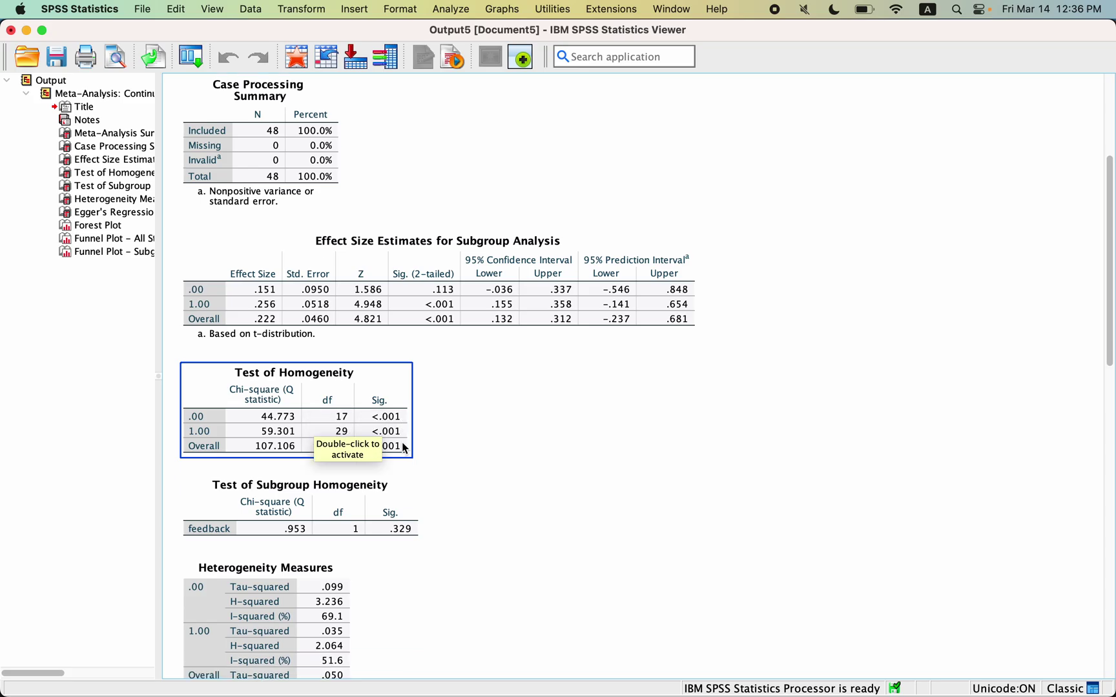
left_click(394, 448)
scroll(375, 448, "down", 3)
left_click(343, 447)
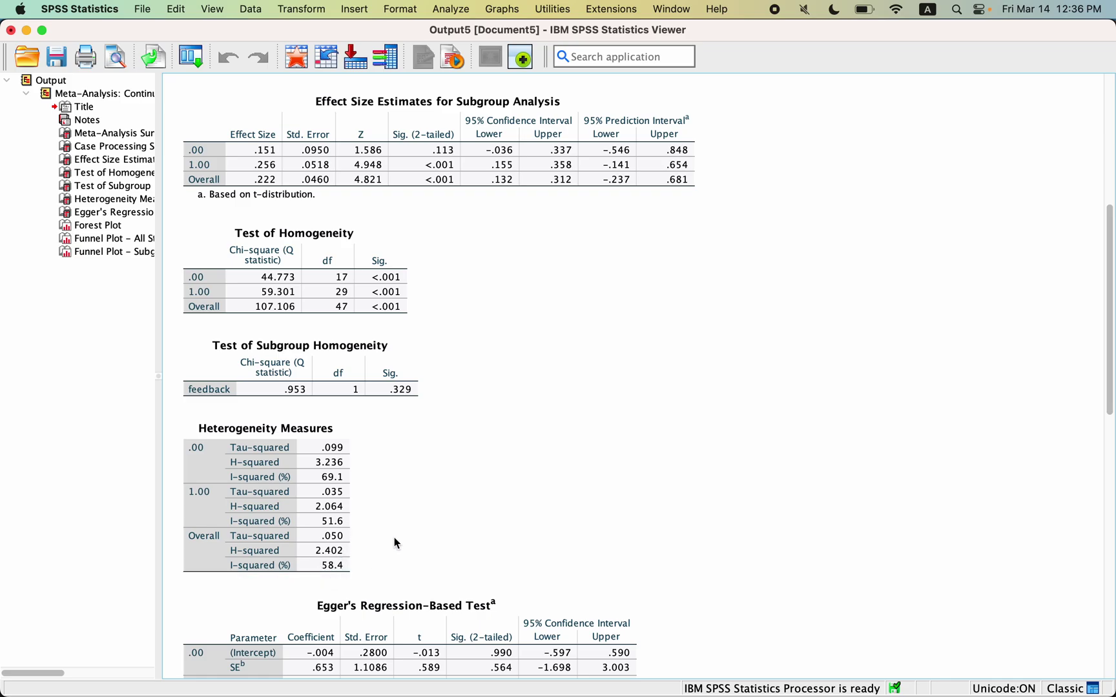
left_click(345, 464)
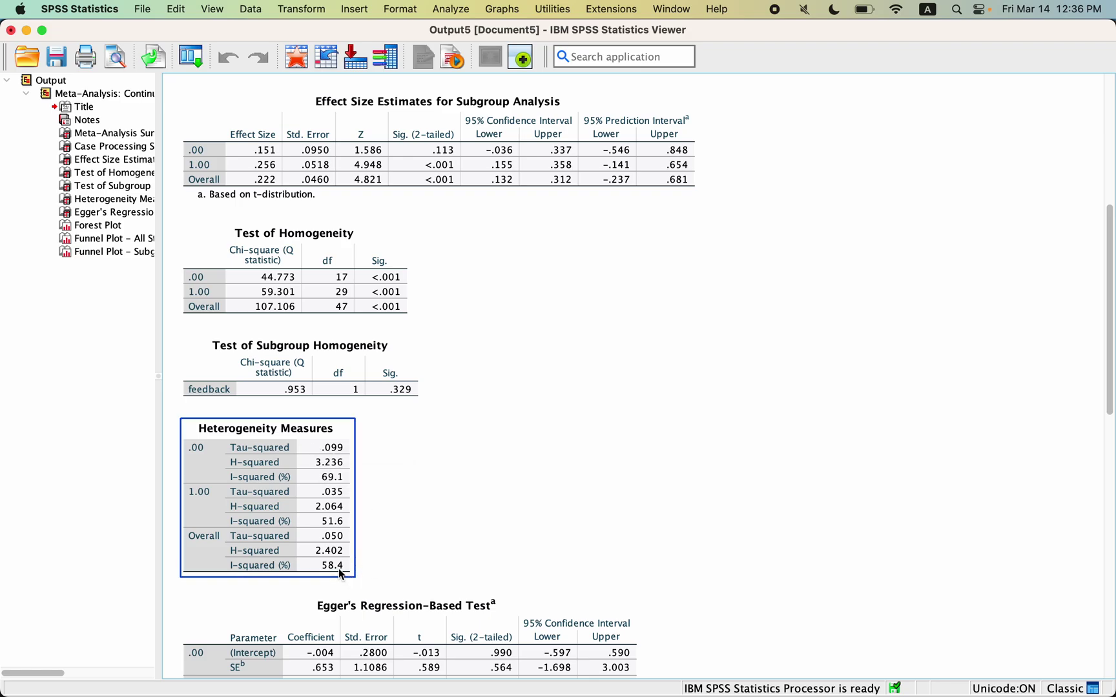
left_click(361, 528)
left_click(343, 517)
left_click(356, 514)
left_click(352, 521)
left_click(358, 488)
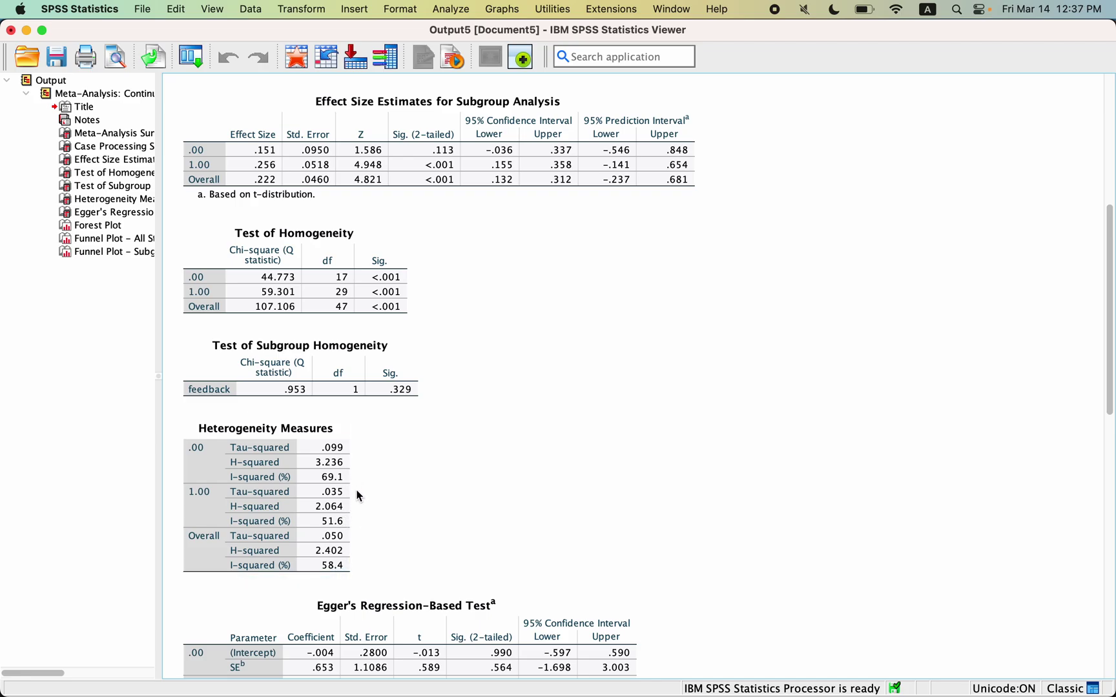
left_click(262, 155)
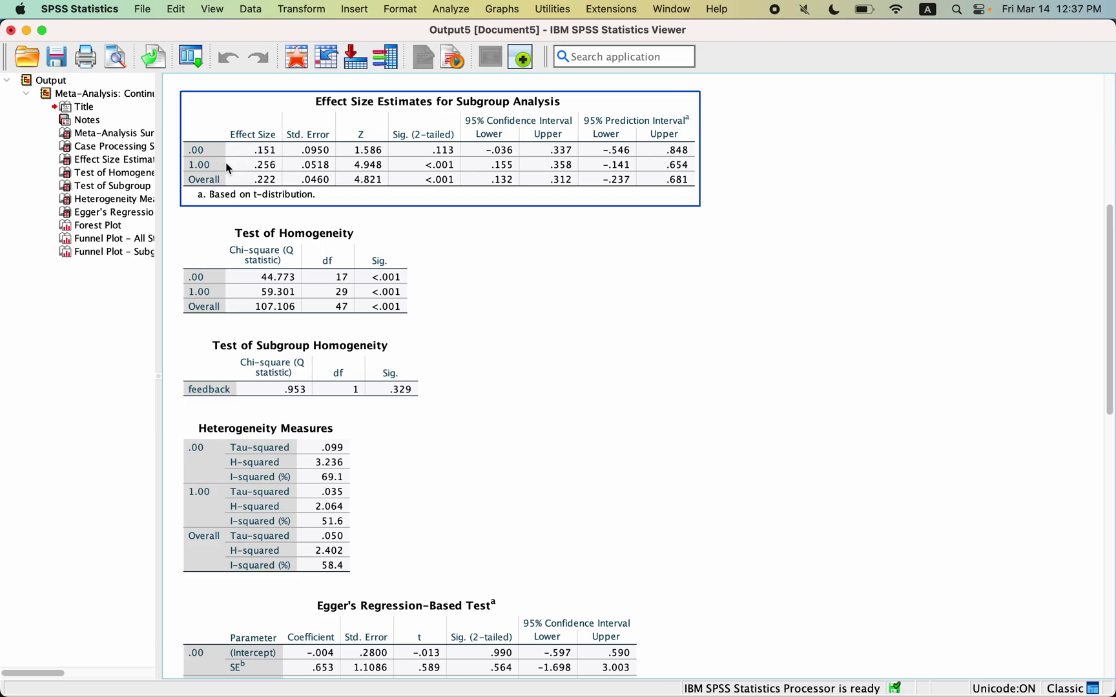
left_click(381, 241)
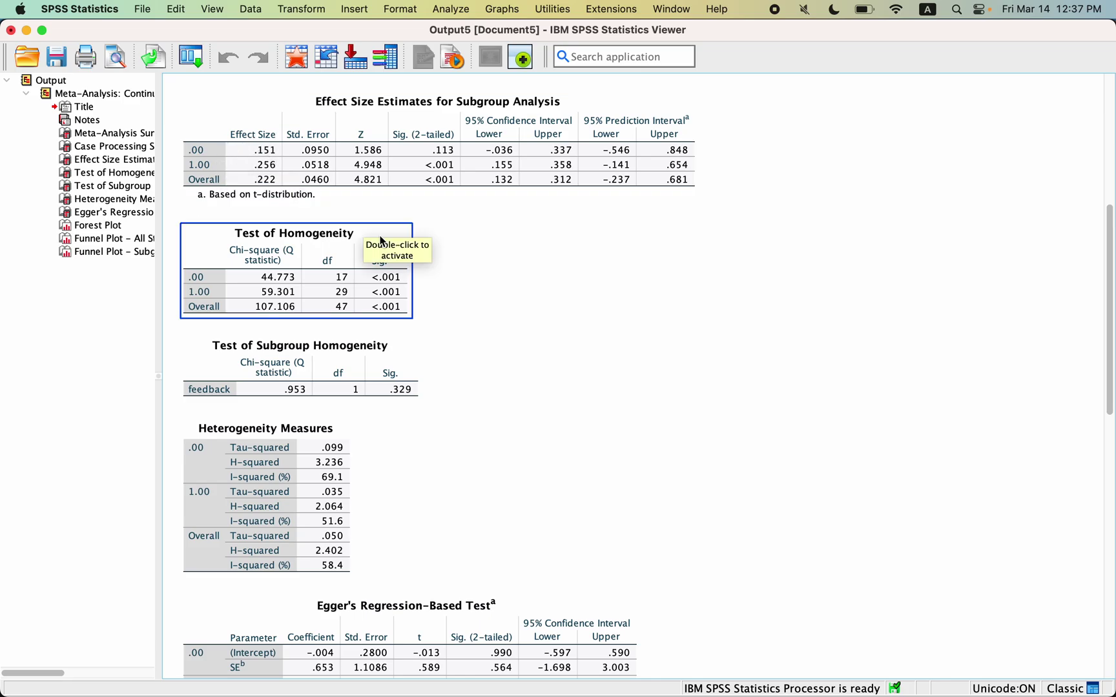
left_click(518, 323)
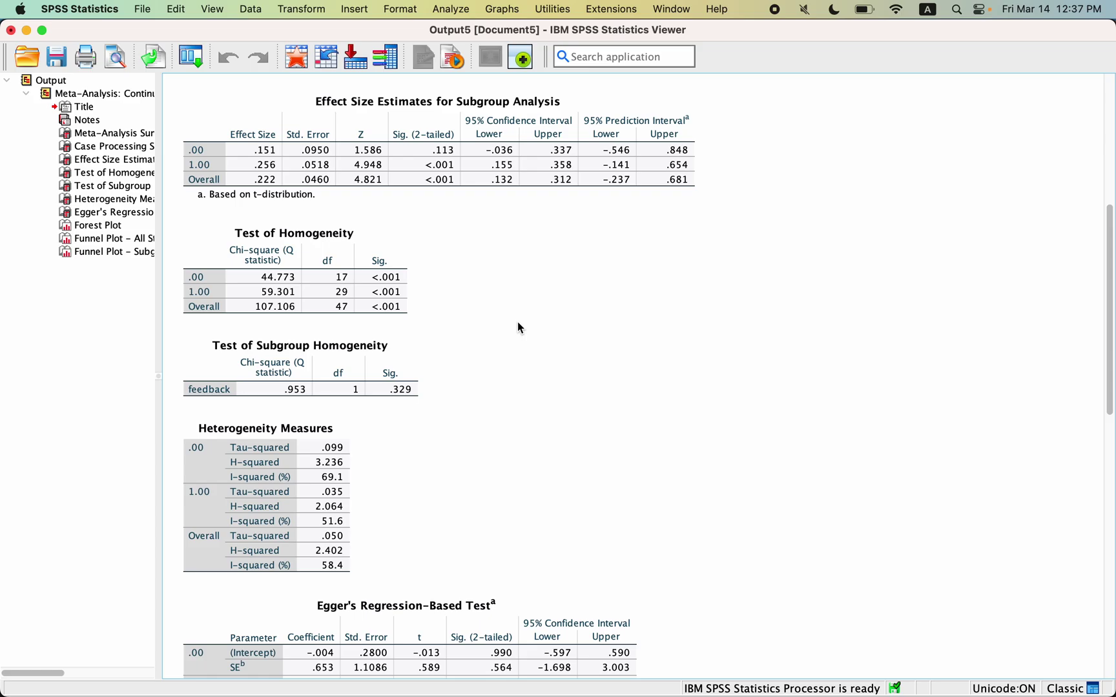
scroll(518, 323, "down", 5)
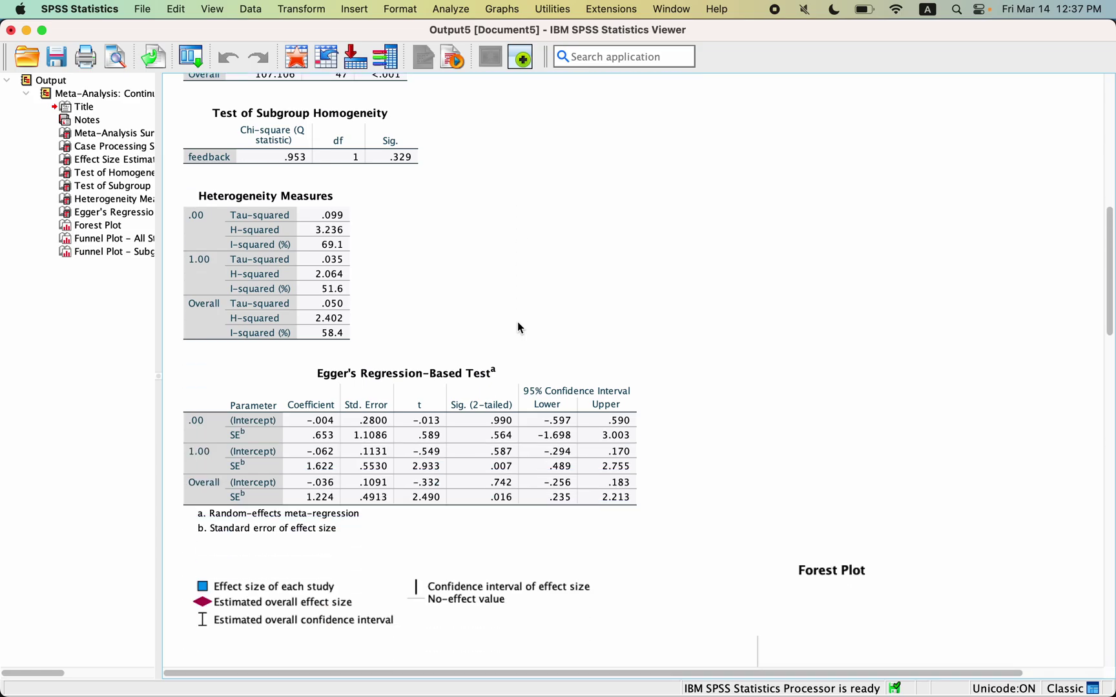
scroll(519, 328, "down", 1)
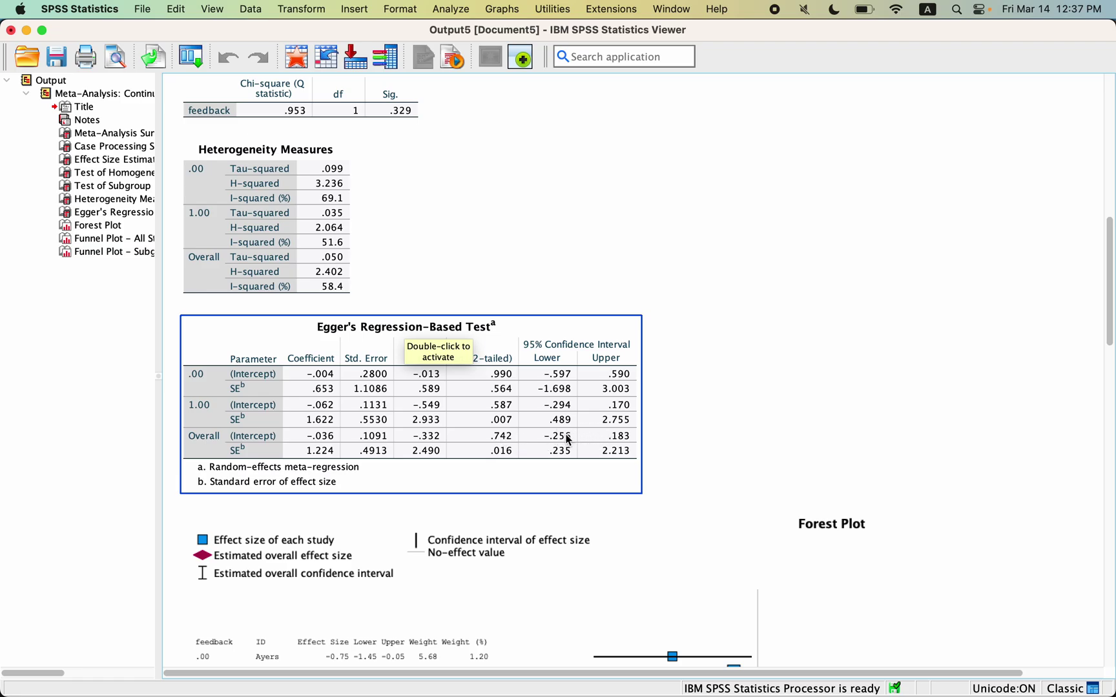
scroll(718, 409, "down", 2)
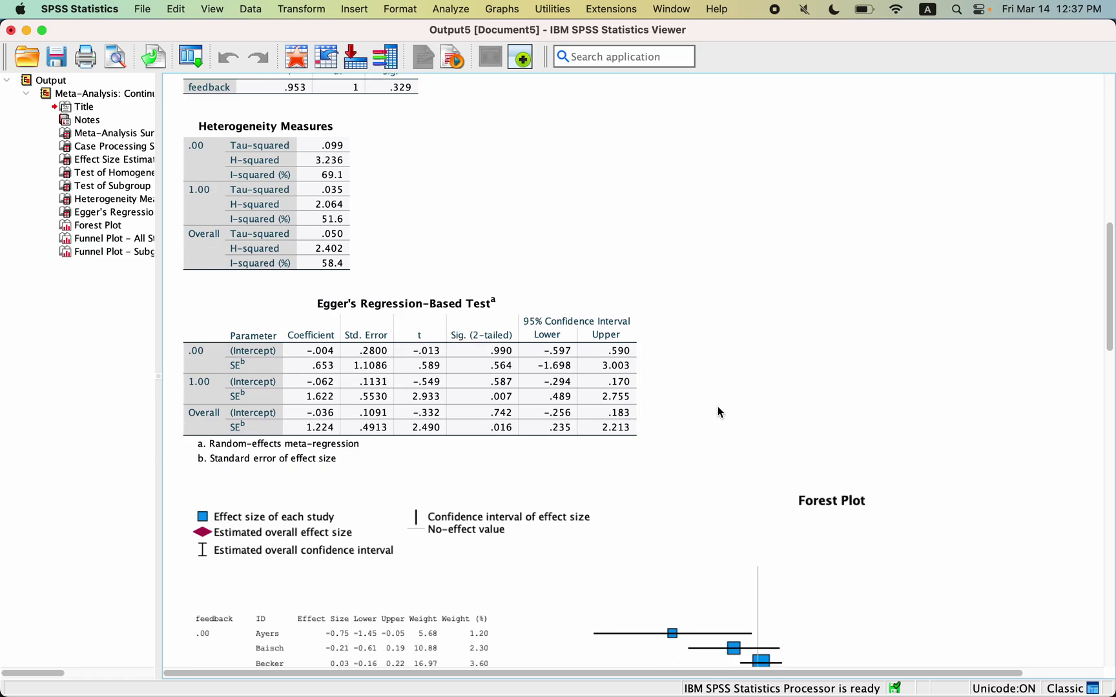
scroll(719, 411, "down", 6)
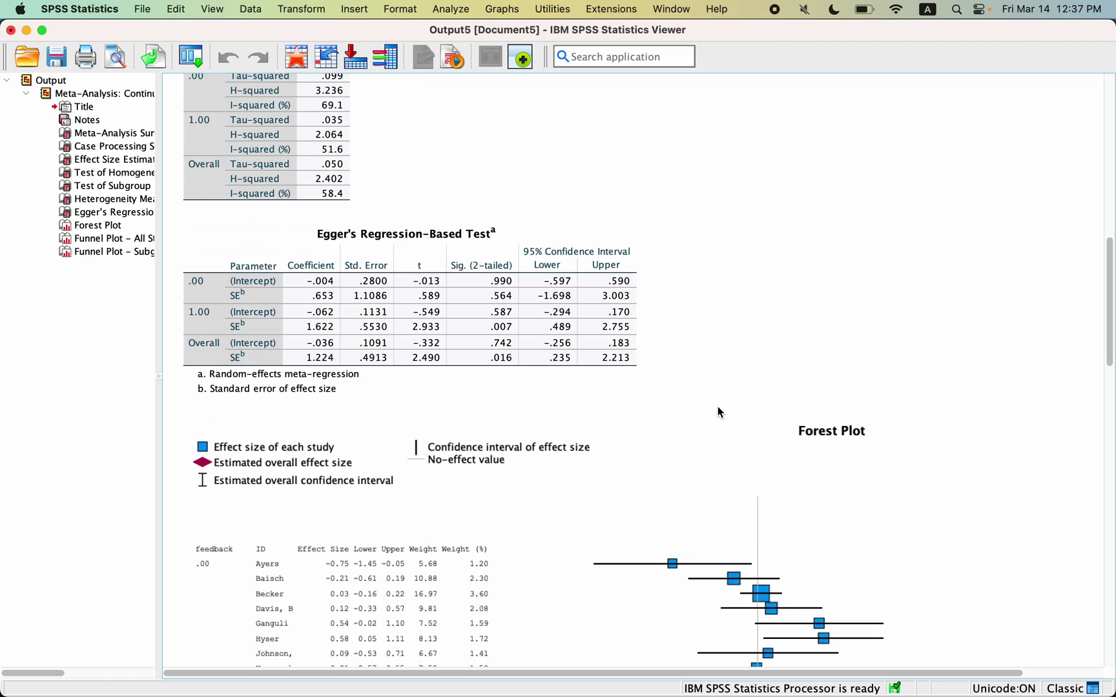
scroll(717, 406, "down", 20)
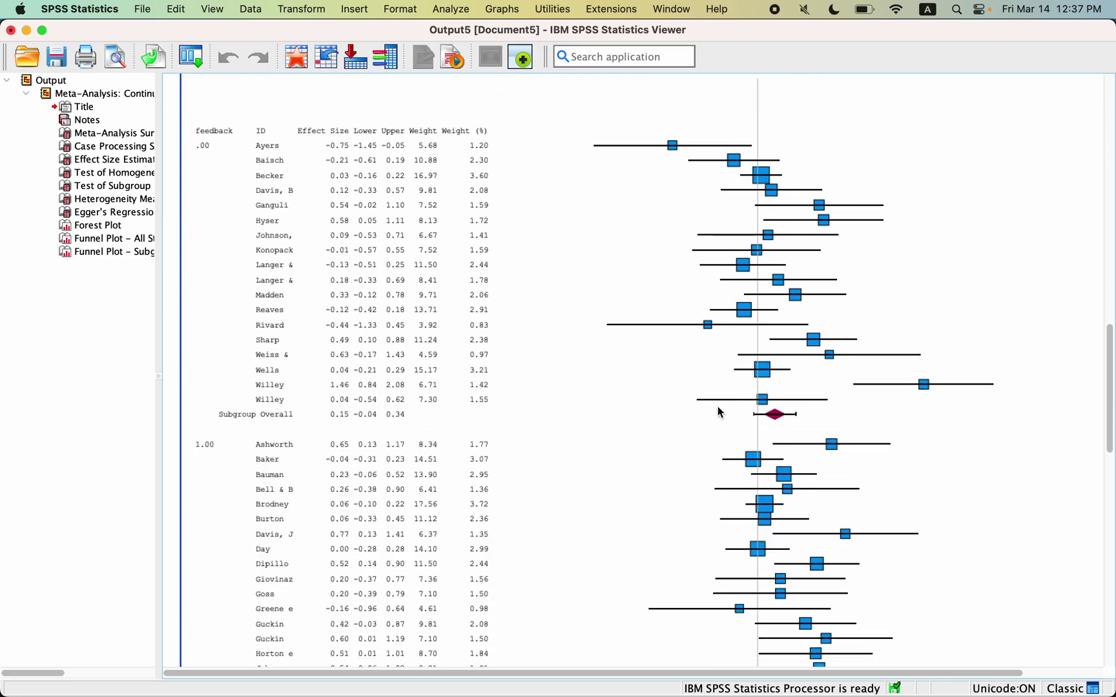
scroll(718, 412, "down", 8)
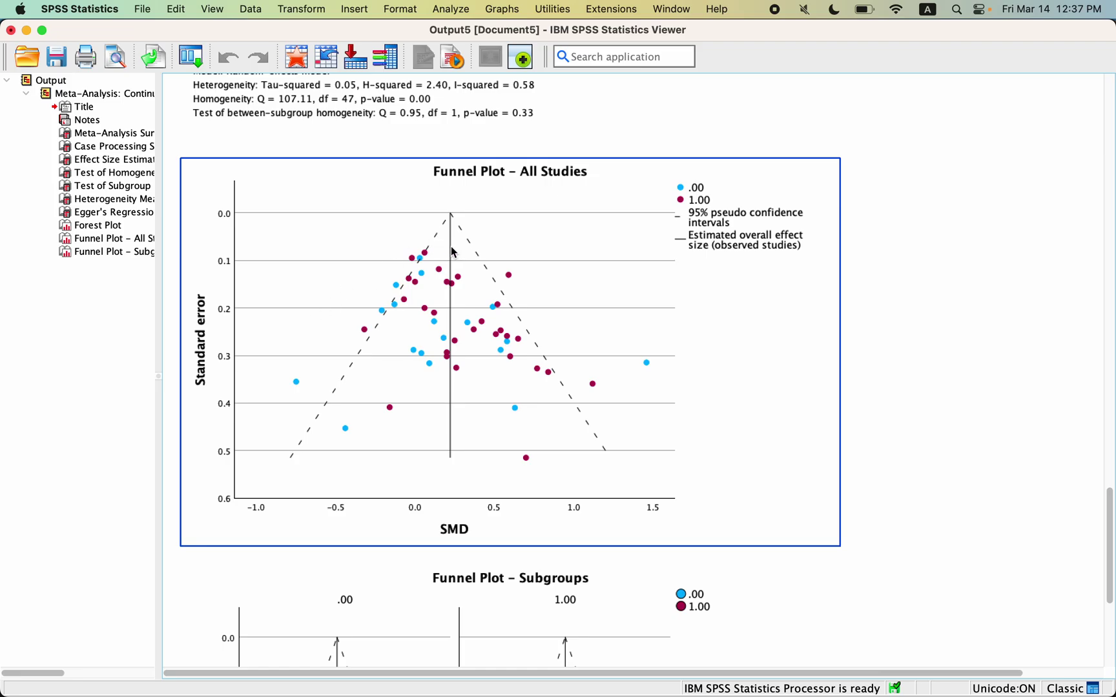
scroll(543, 312, "up", 9)
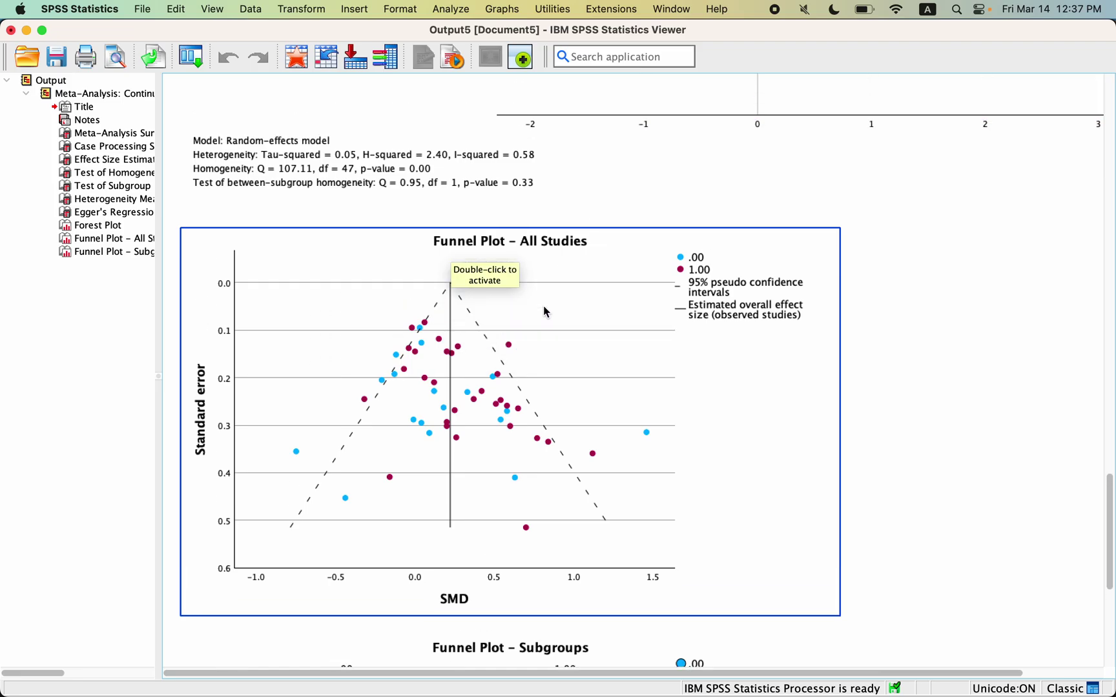
scroll(543, 310, "up", 20)
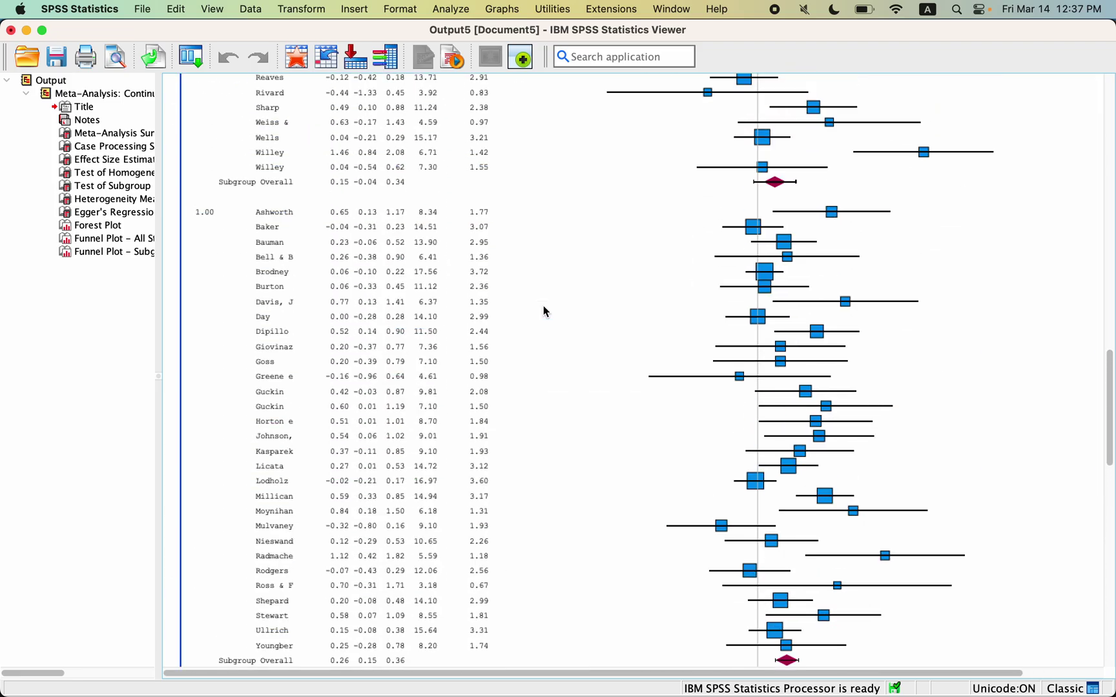
scroll(544, 311, "up", 5)
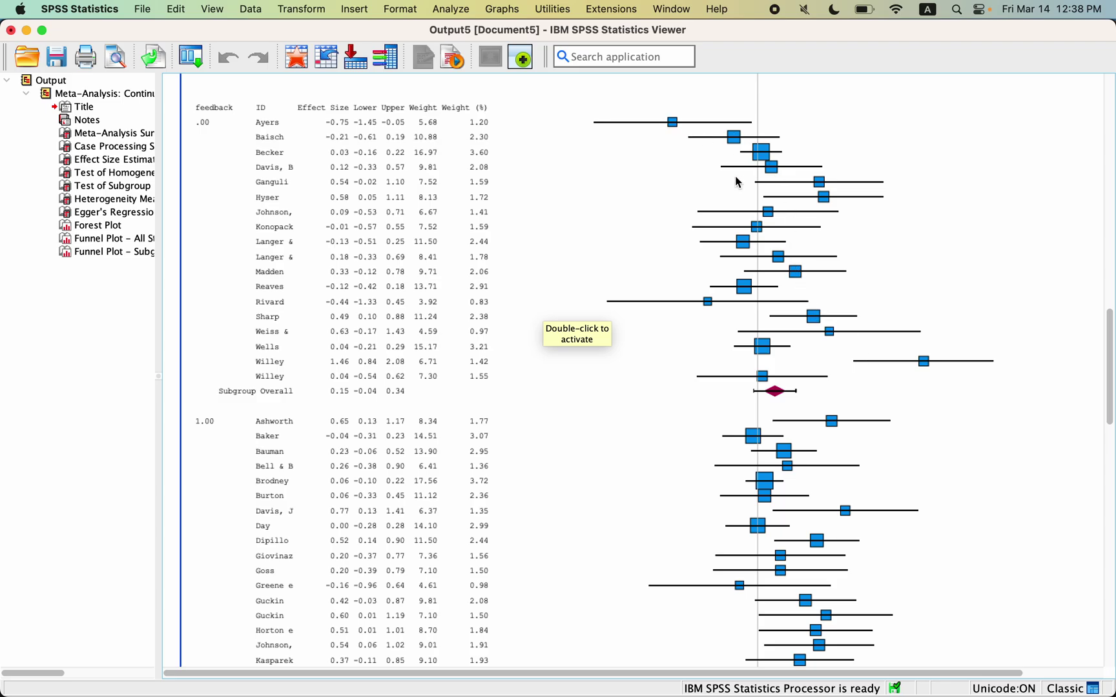
scroll(756, 218, "down", 5)
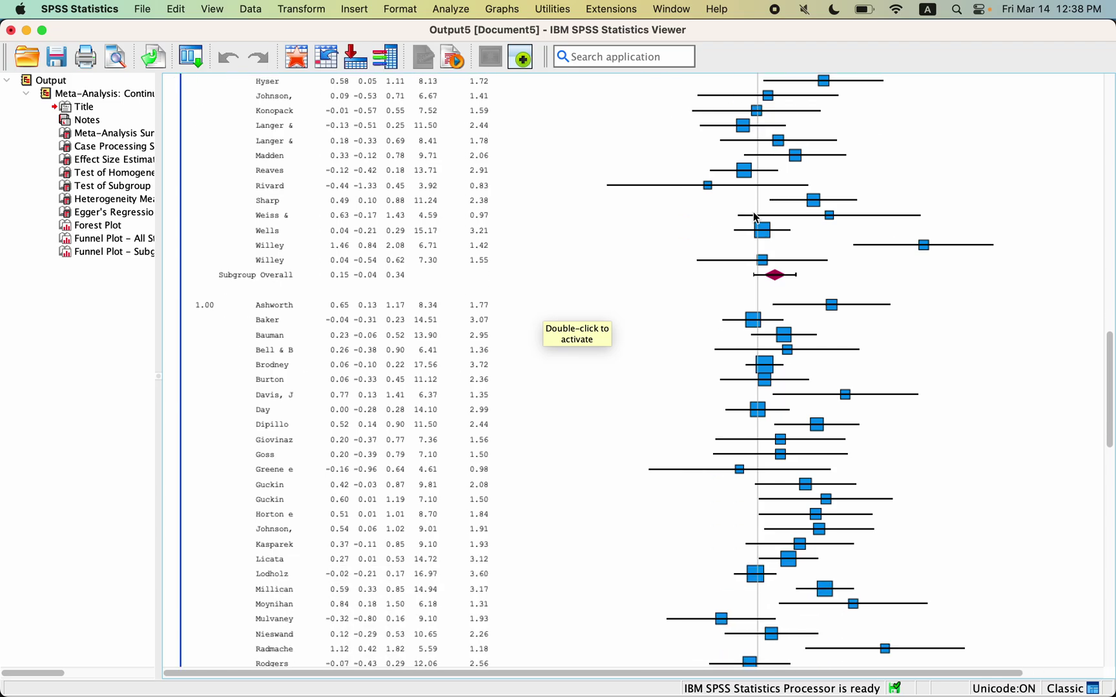
scroll(756, 218, "down", 6)
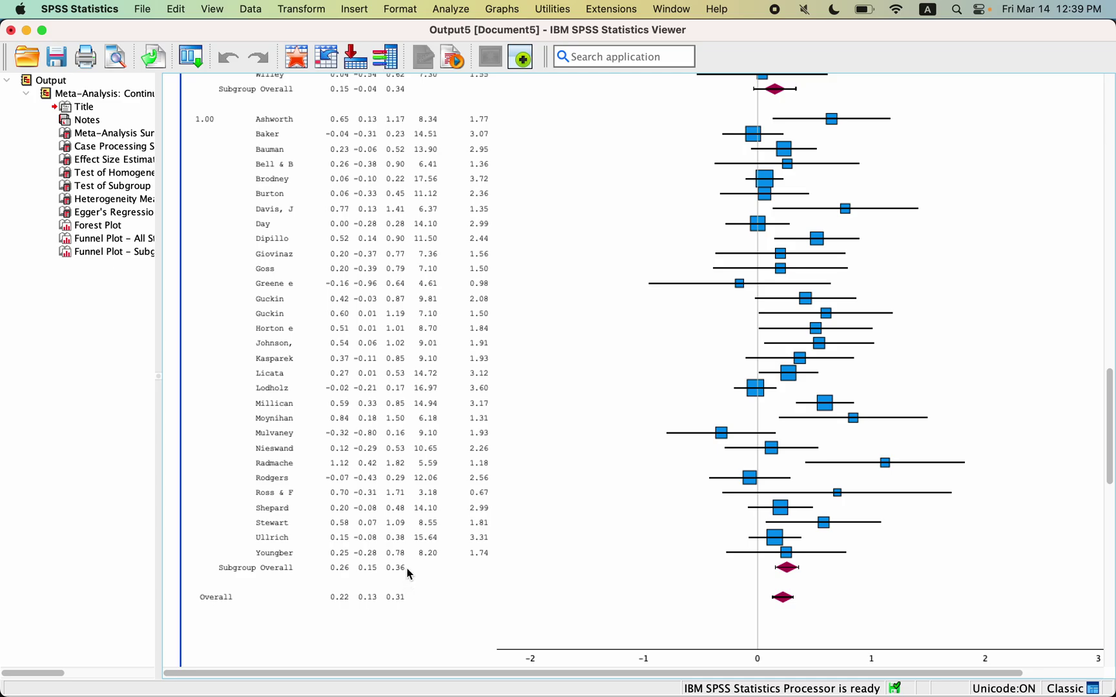
left_click(400, 573)
scroll(400, 574, "down", 10)
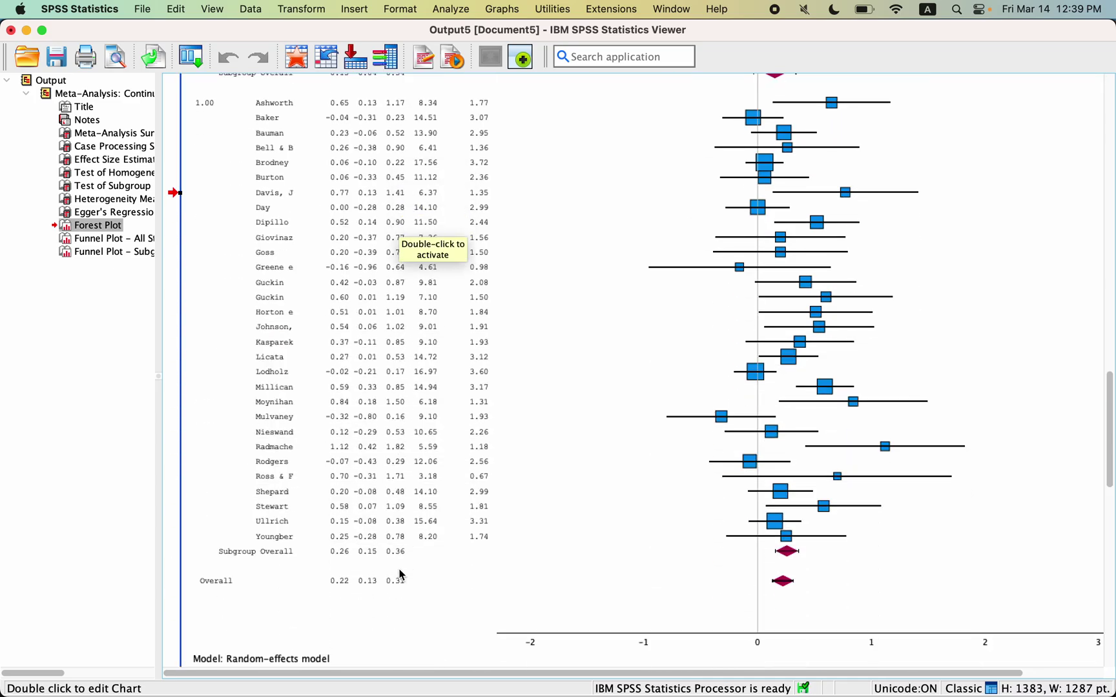
scroll(400, 573, "down", 2)
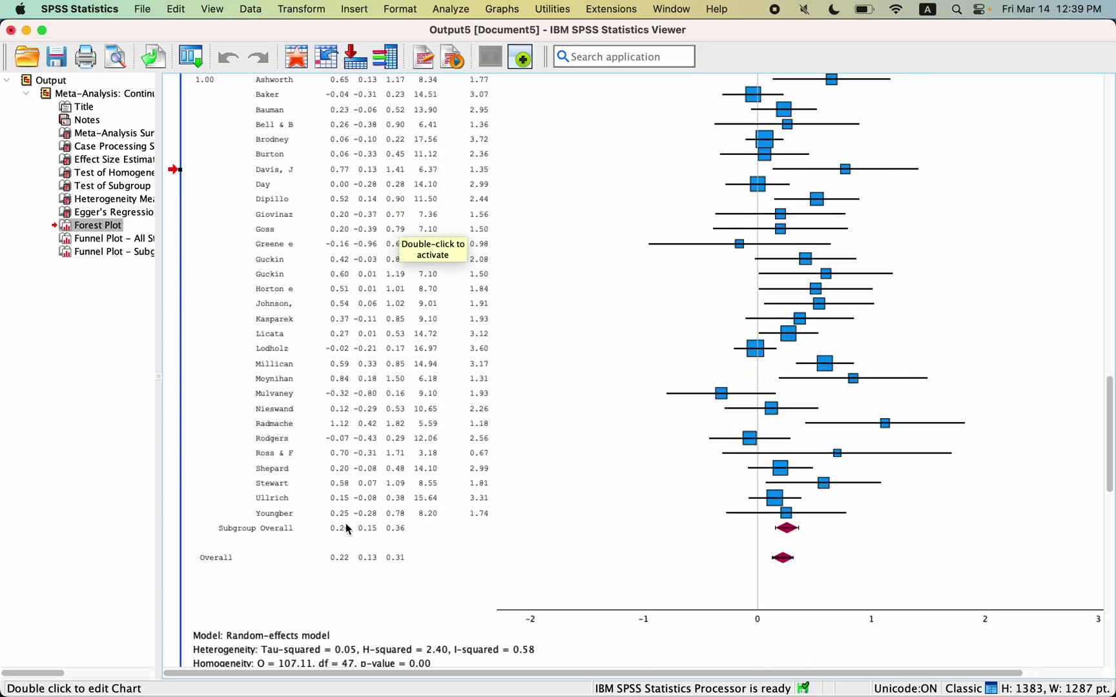
scroll(385, 533, "up", 10)
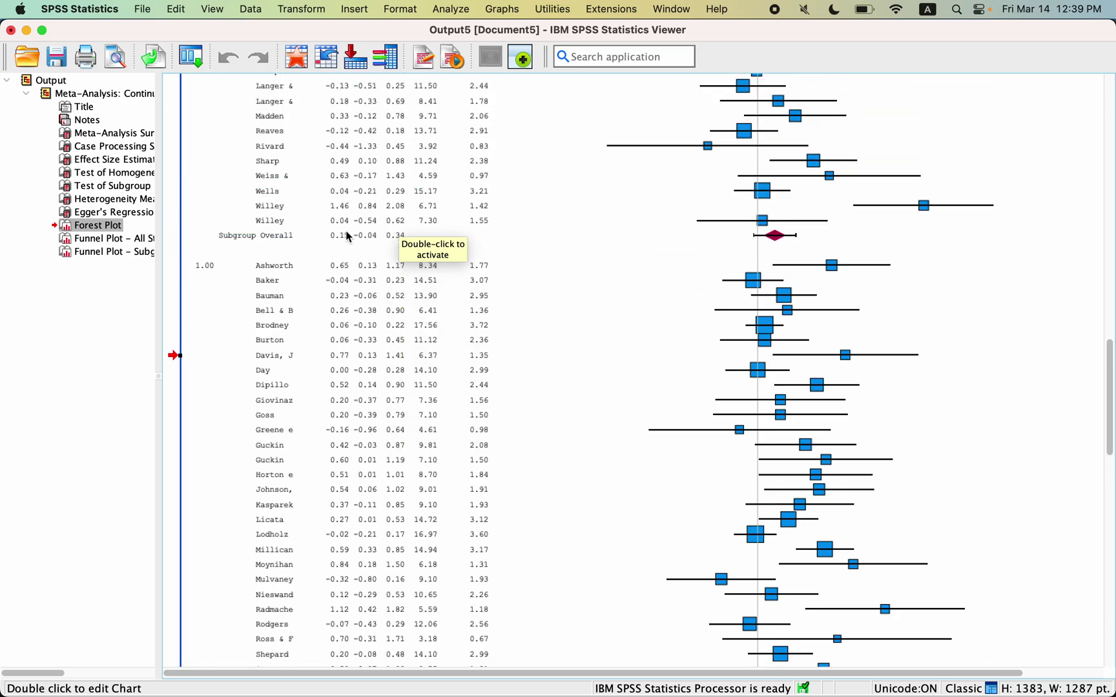
scroll(357, 239, "up", 20)
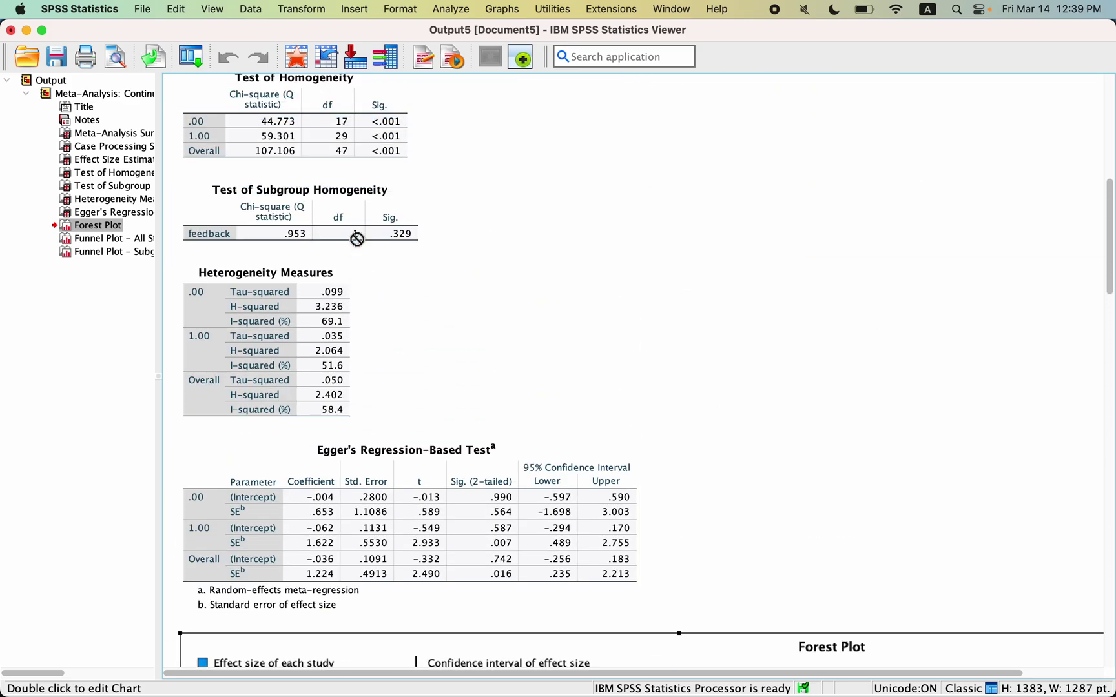
scroll(357, 238, "up", 3)
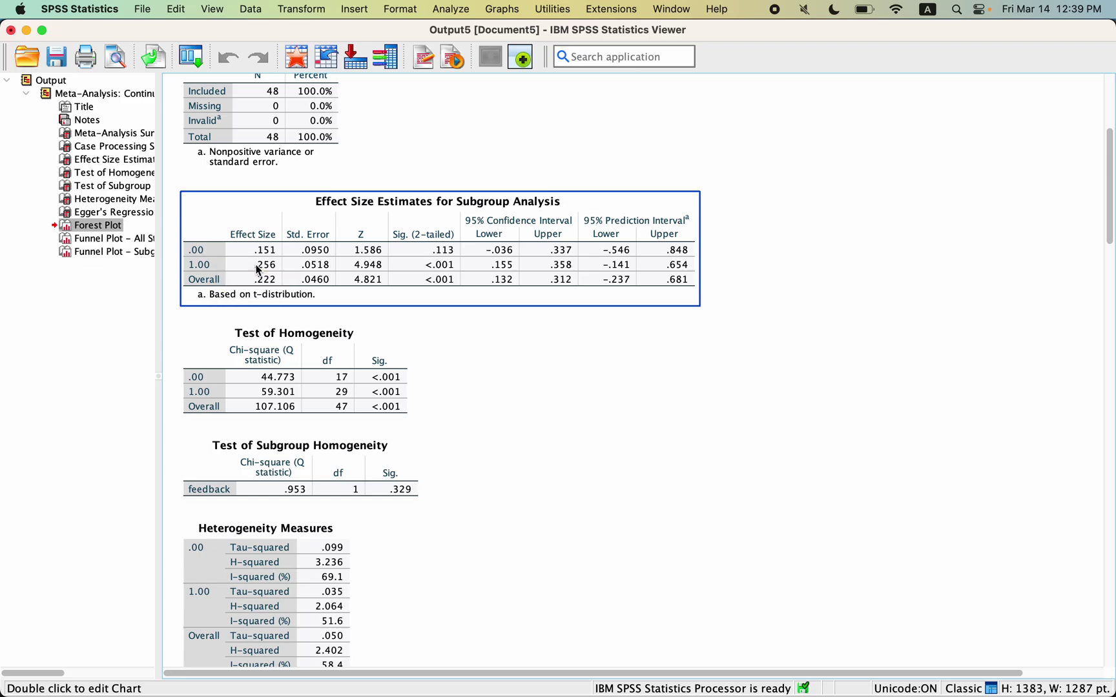
Set up a meta-regression with SMD as effect size and variance as its variance.
key("super+grave")
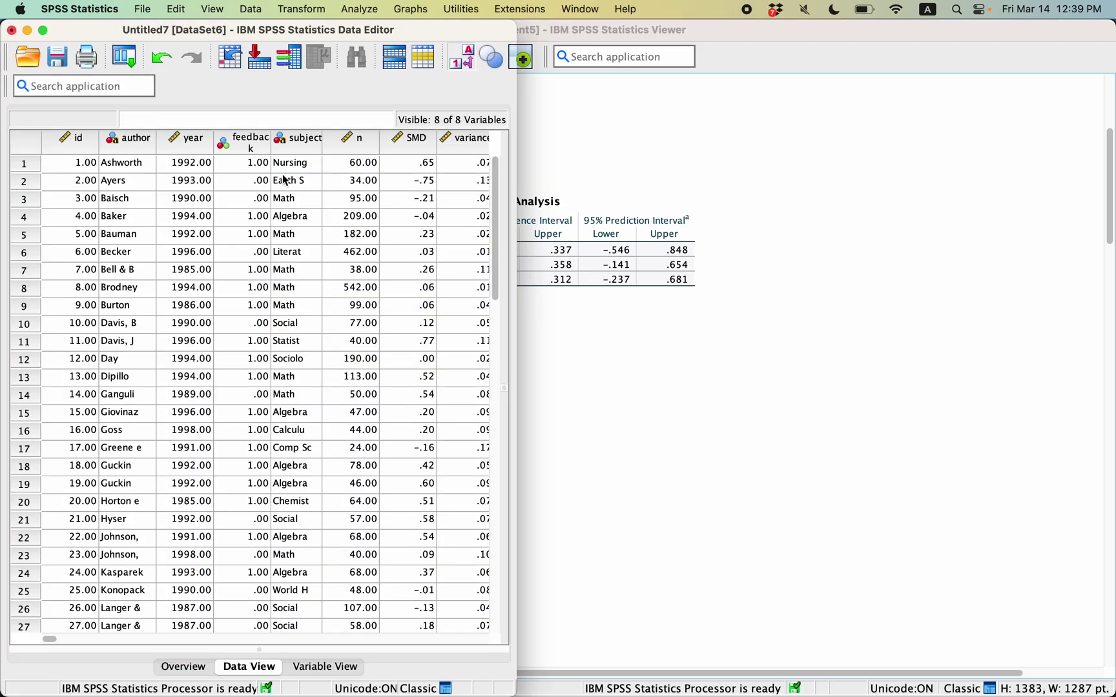
left_click(365, 9)
mouse_move(378, 61)
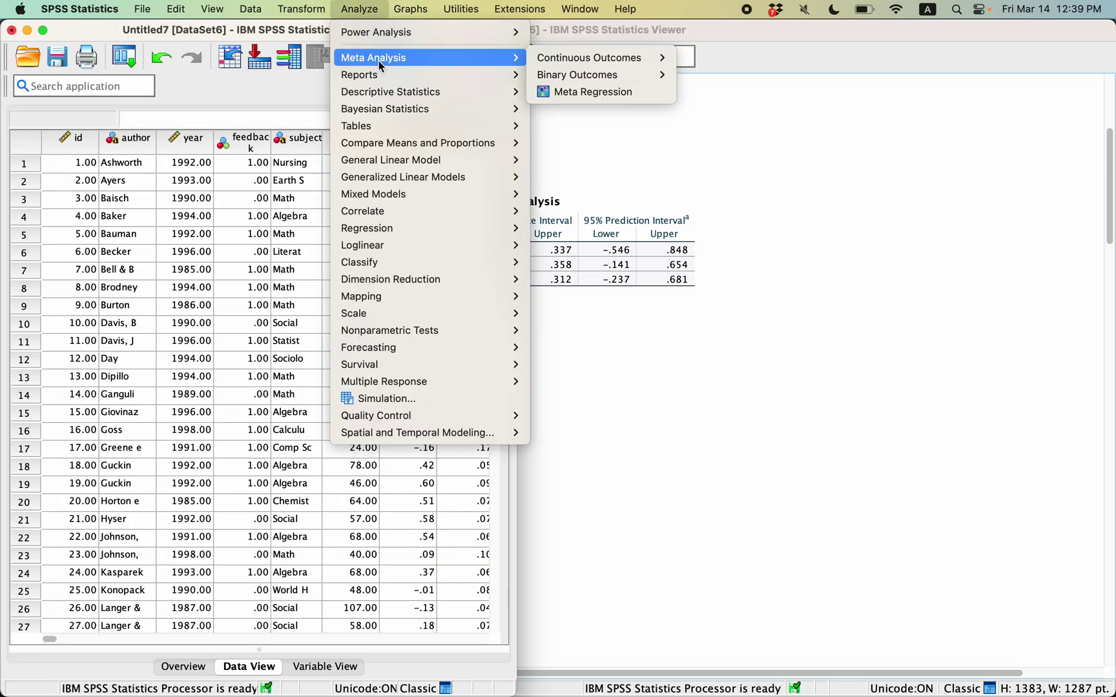
left_click(630, 94)
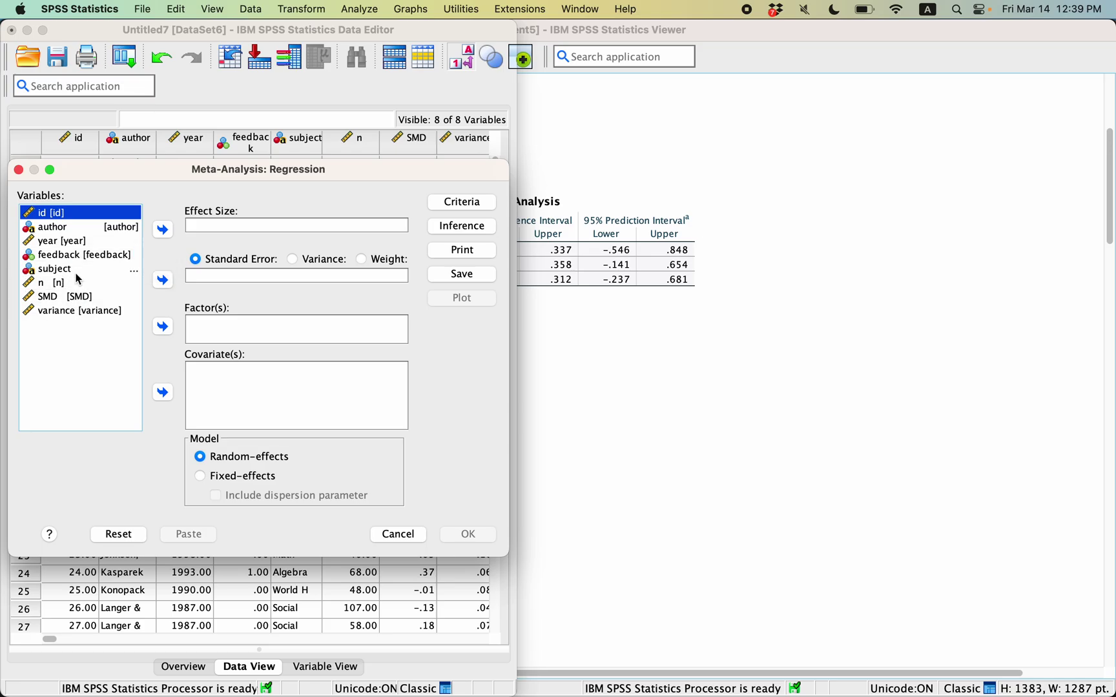
left_click(73, 297)
left_click(162, 230)
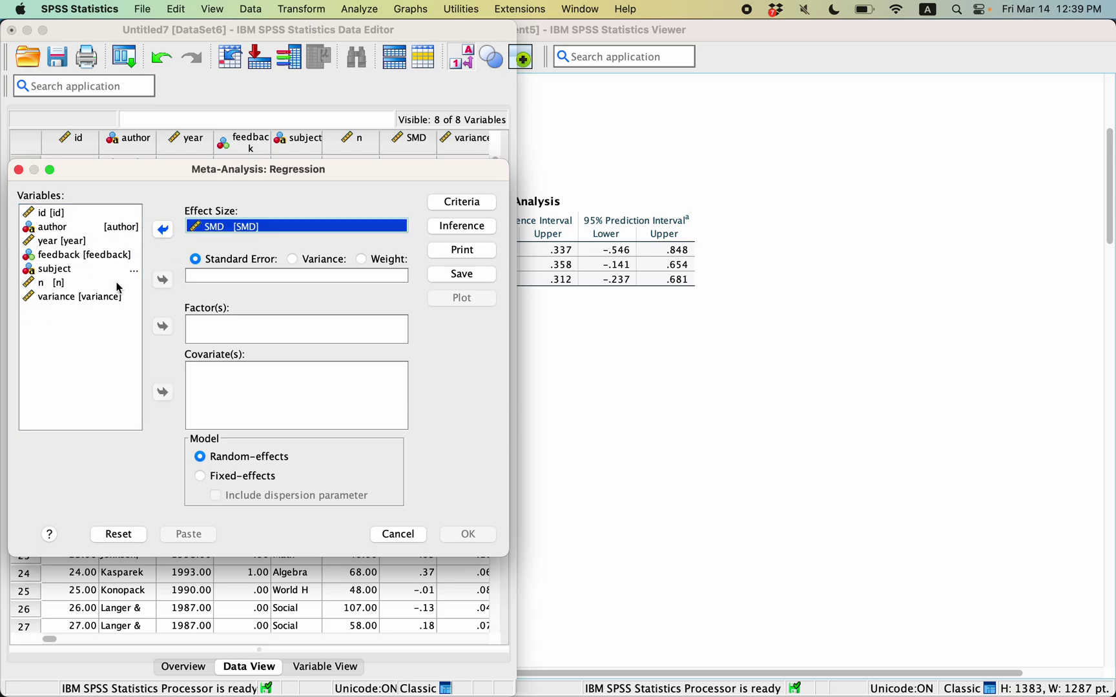
left_click(79, 297)
left_click(171, 281)
left_click(294, 260)
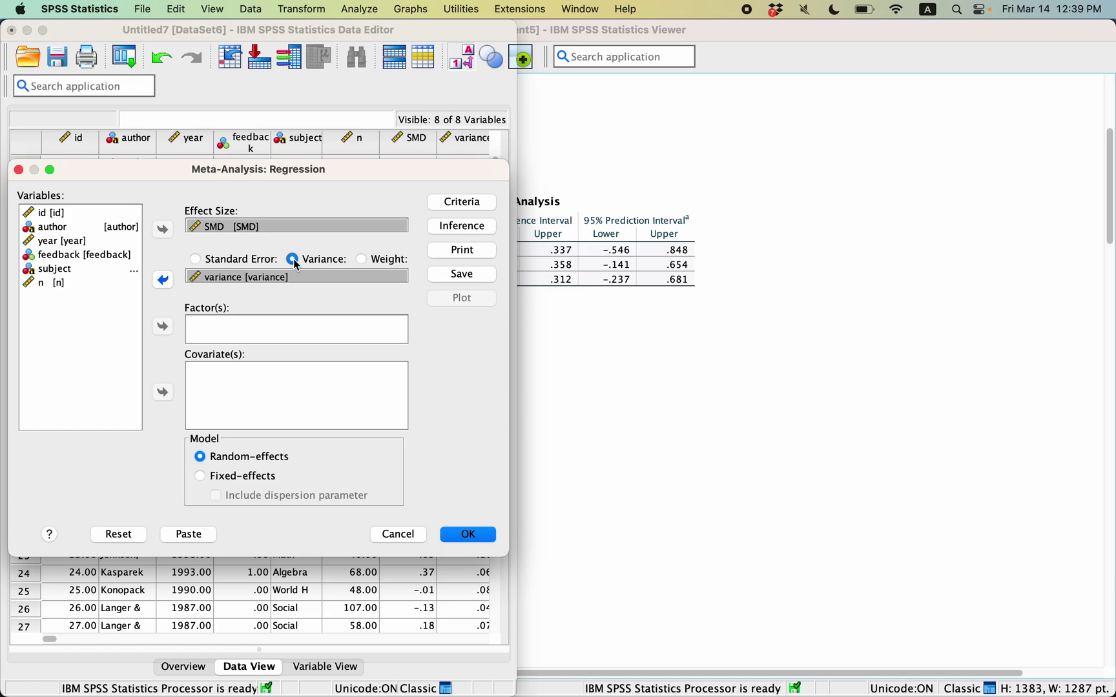
Add feedback as factor, request the model coefficient test and exponentiated statistics, and run it.
left_click_drag(206, 277, 83, 253)
left_click(78, 262)
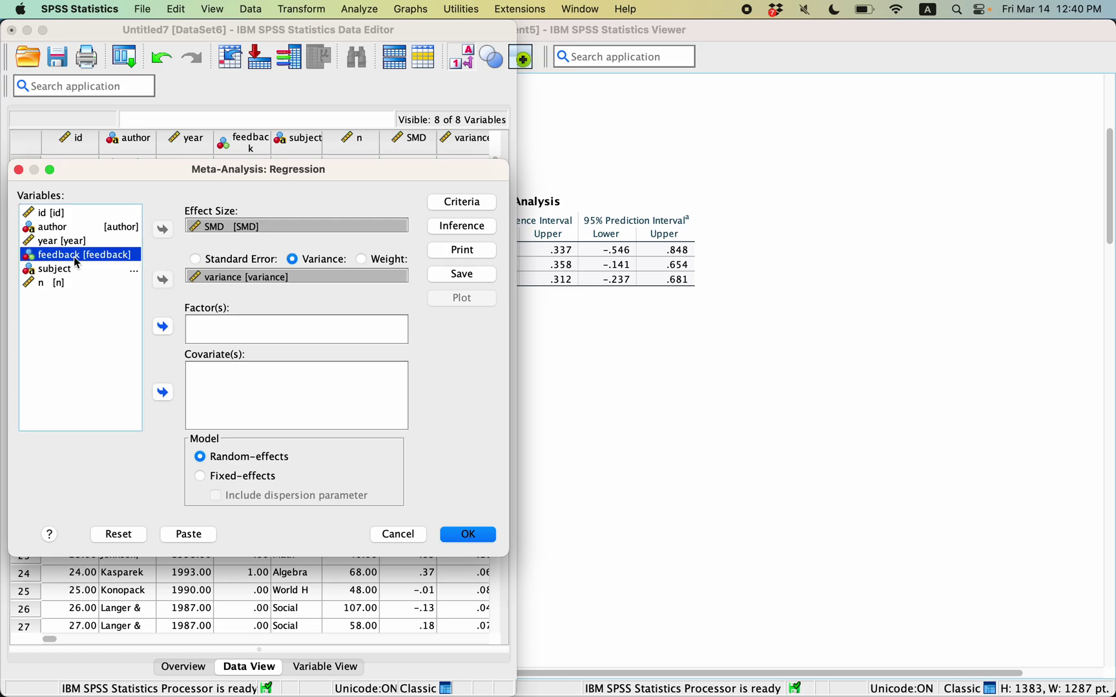
left_click(164, 333)
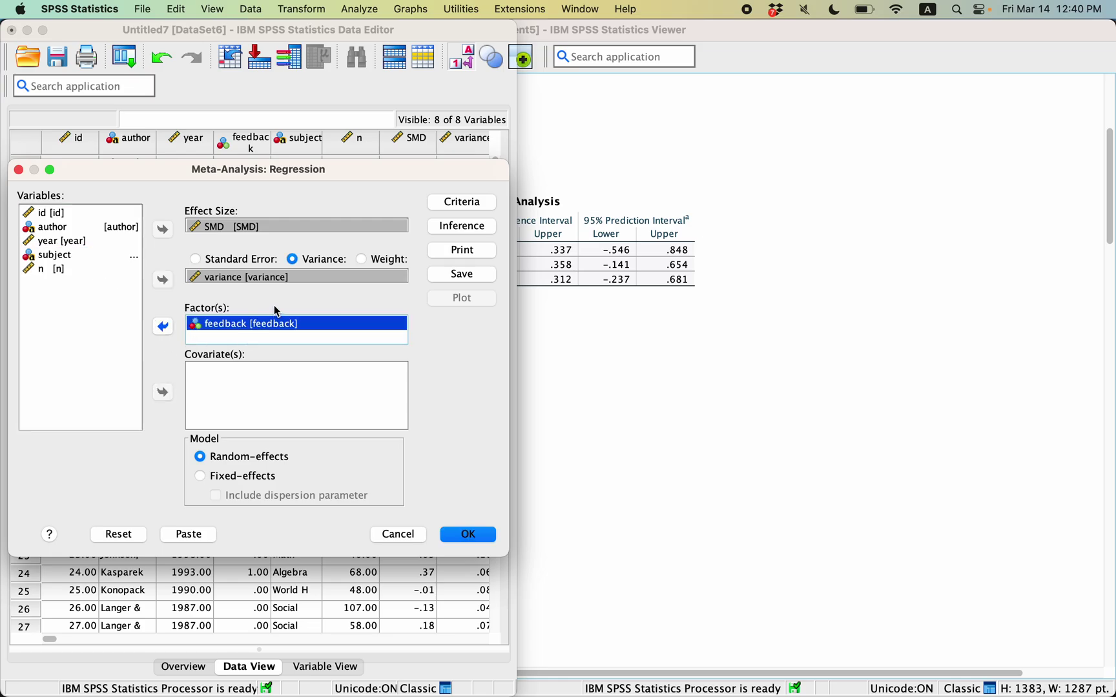
left_click(460, 251)
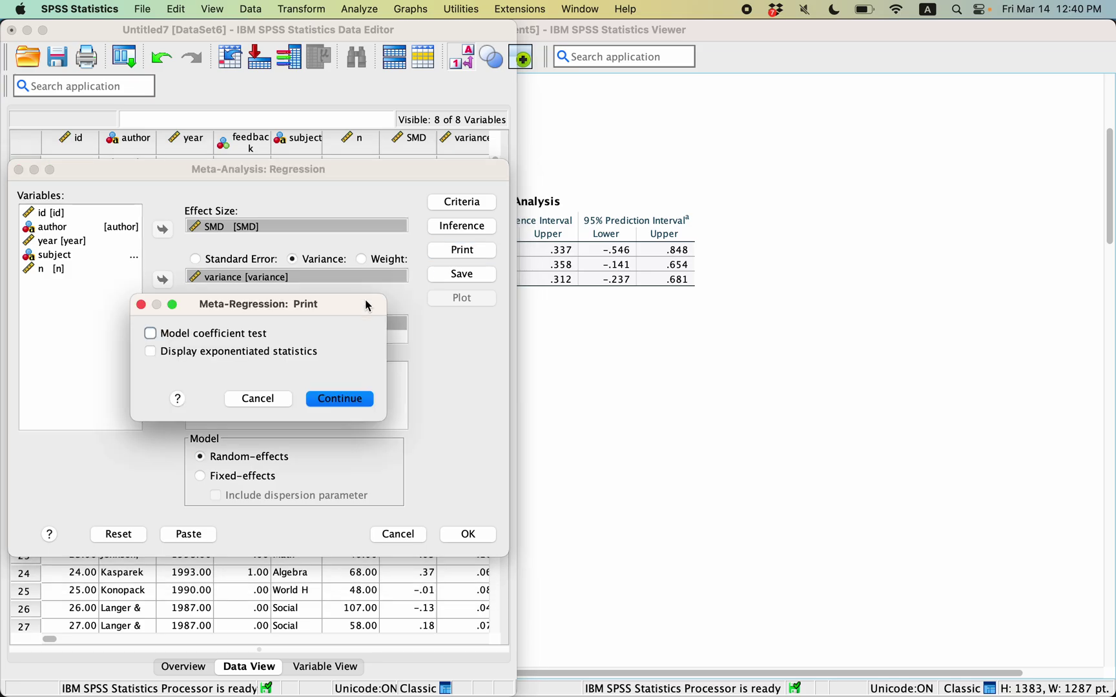
left_click(150, 333)
left_click(151, 352)
left_click(322, 402)
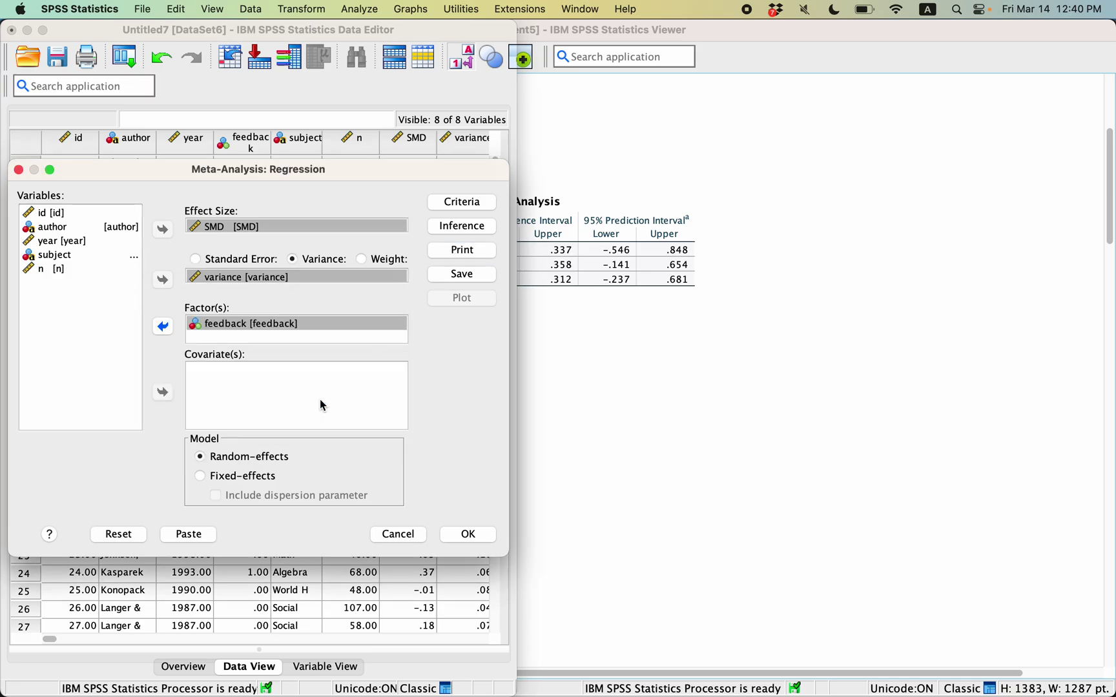
left_click(469, 535)
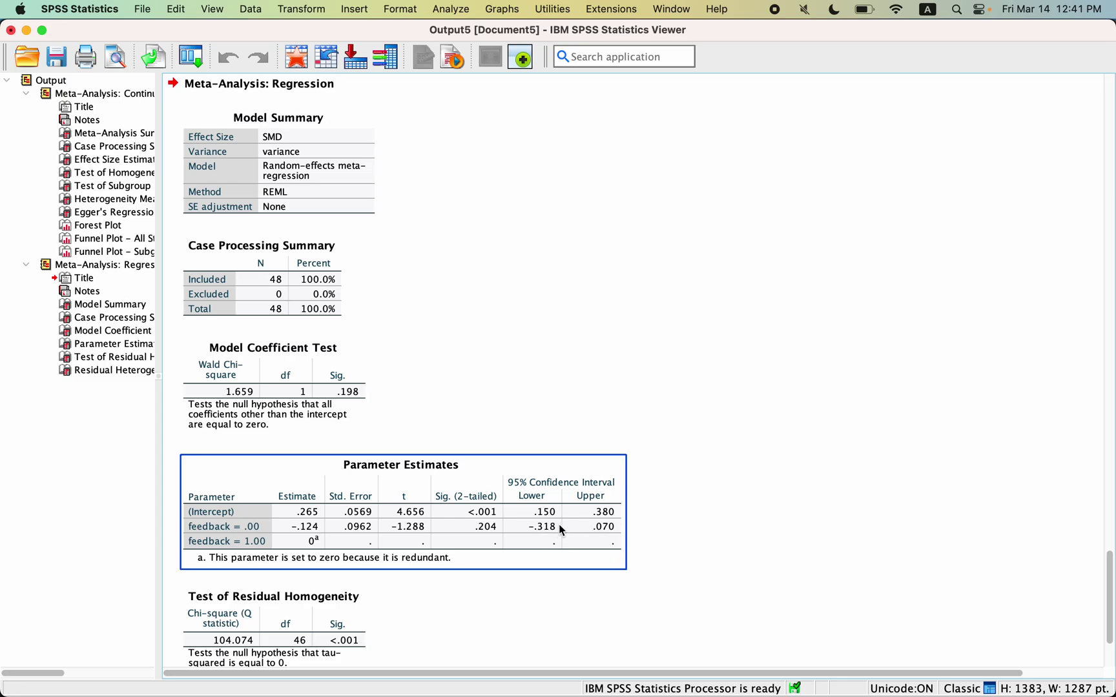
scroll(561, 530, "up", 15)
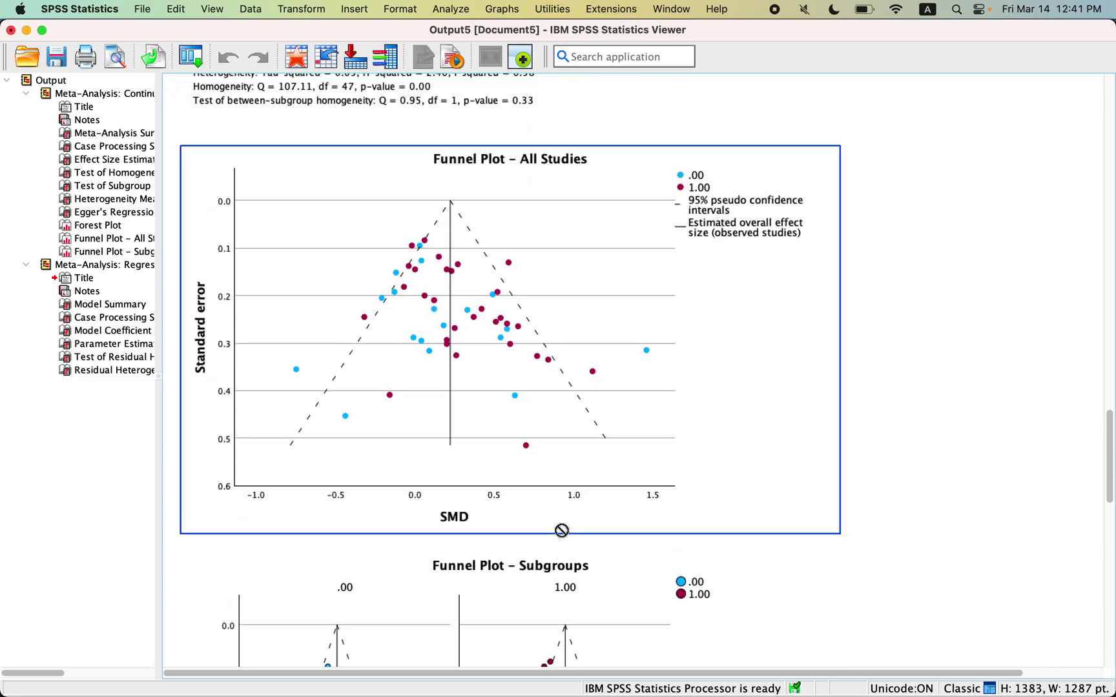
scroll(561, 530, "up", 15)
scroll(560, 528, "right", 2)
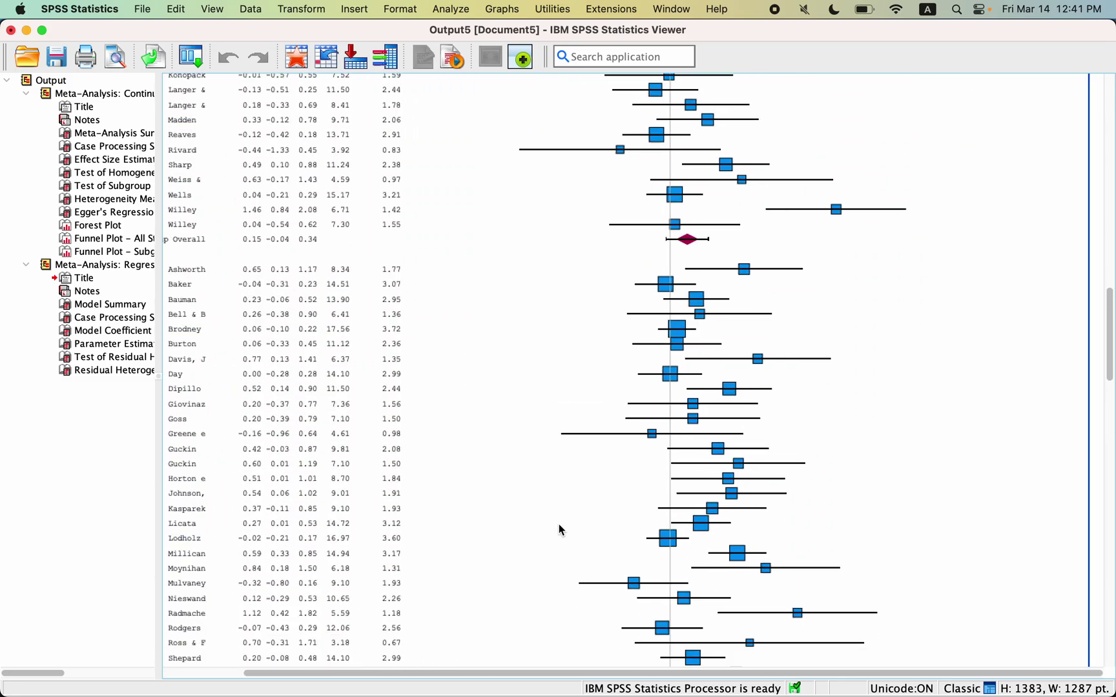
scroll(560, 529, "down", 5)
scroll(561, 529, "left", 1)
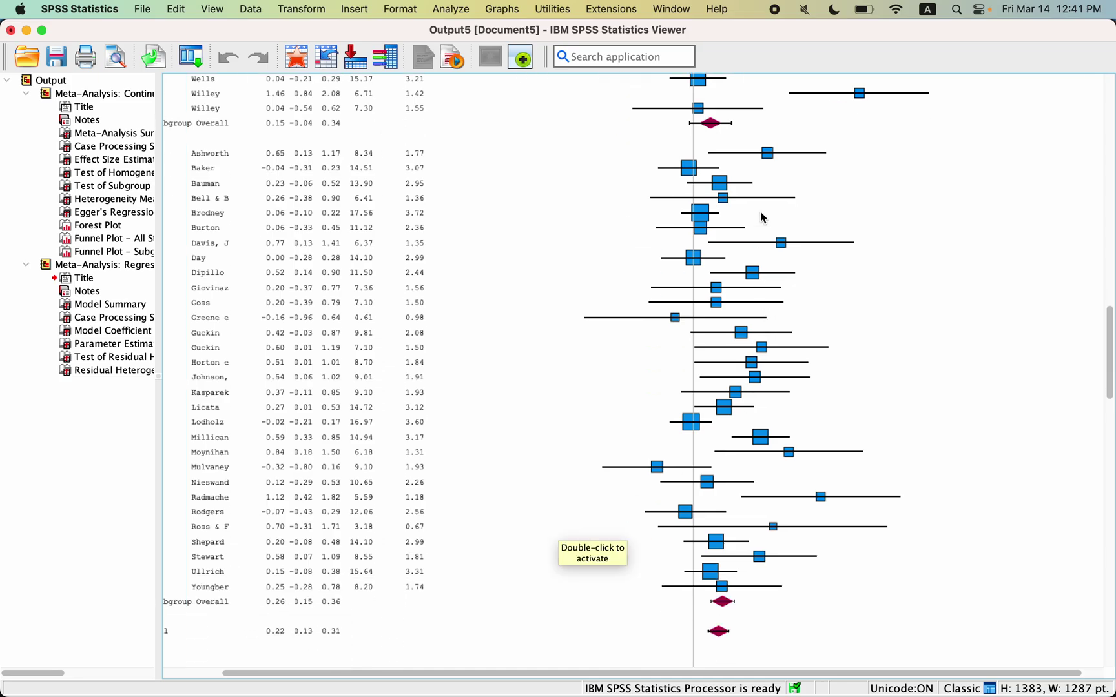